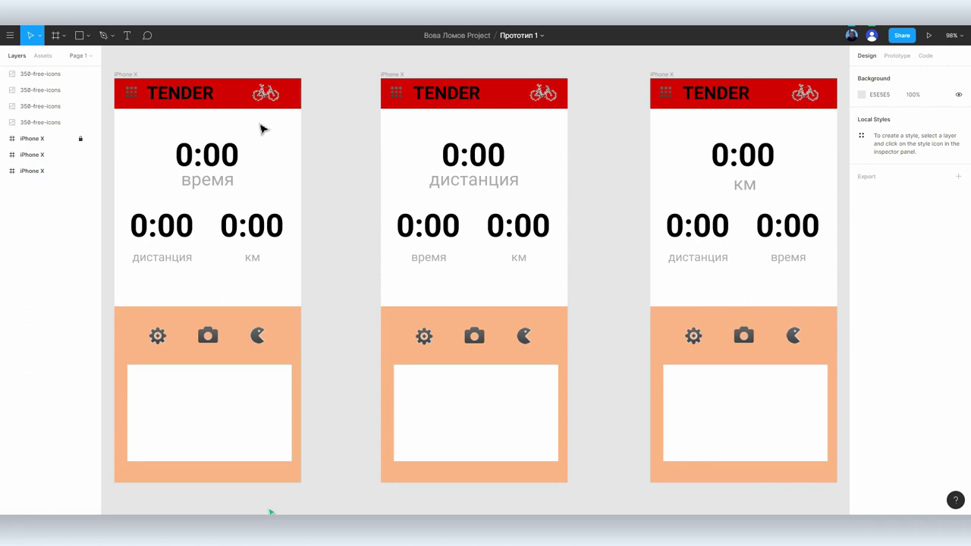
# - Zoom the canvas in and out to locate the TENDER iPhone screens
pyautogui.scroll(3, 262, 129)
pyautogui.scroll(-5, 264, 133)
pyautogui.scroll(1, 264, 138)
pyautogui.scroll(3, 264, 137)
pyautogui.scroll(-2, 264, 137)
pyautogui.scroll(4, 264, 137)
pyautogui.scroll(-1, 267, 137)
pyautogui.scroll(-3, 269, 135)
pyautogui.scroll(1, 269, 135)
pyautogui.scroll(5, 267, 143)
pyautogui.scroll(3, 266, 146)
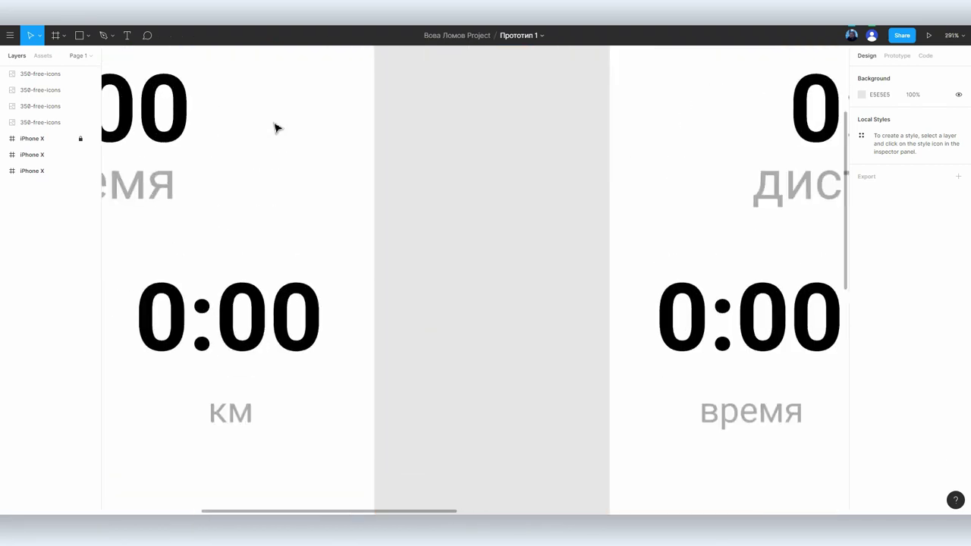
pyautogui.scroll(-5, 277, 127)
pyautogui.scroll(-3, 277, 126)
pyautogui.scroll(8, 277, 126)
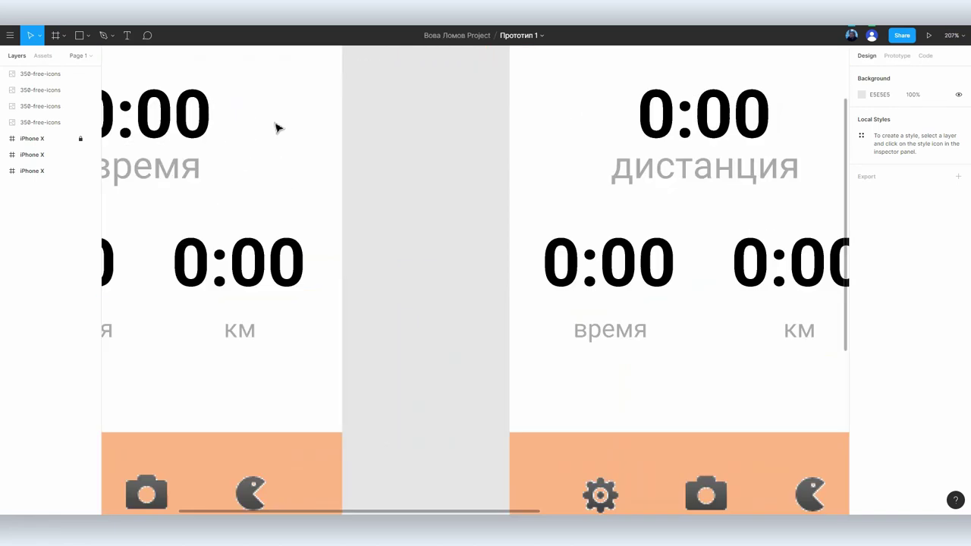
# - Pan to frame the first iPhone's red TENDER header with the pixel bicycle
pyautogui.moveTo(276, 91); pyautogui.dragTo(514, 345)
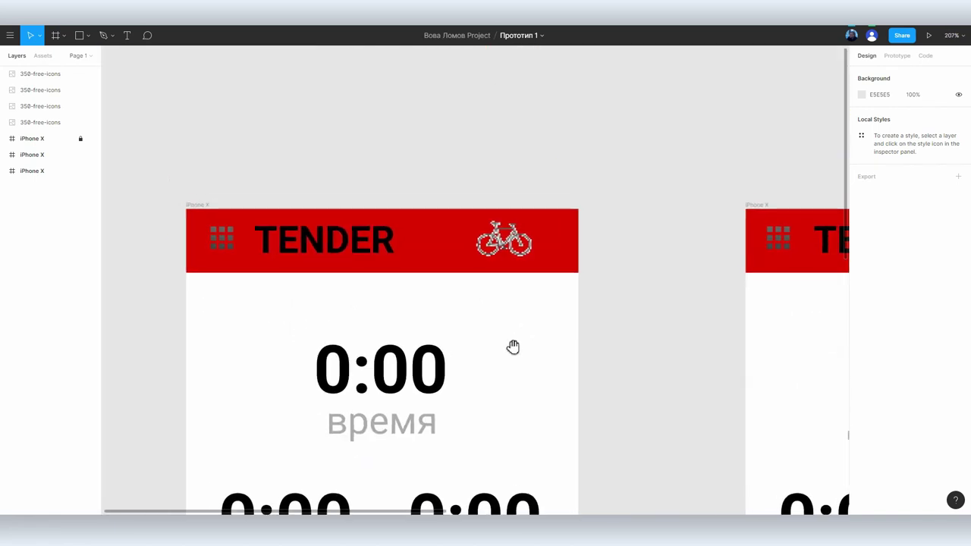
pyautogui.moveTo(401, 305); pyautogui.dragTo(501, 243)
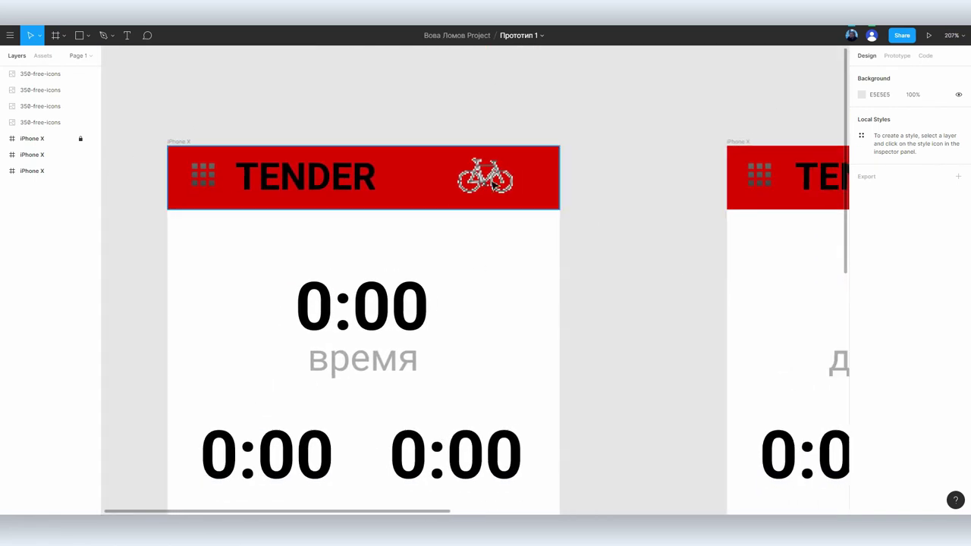
pyautogui.moveTo(523, 278); pyautogui.dragTo(462, 277)
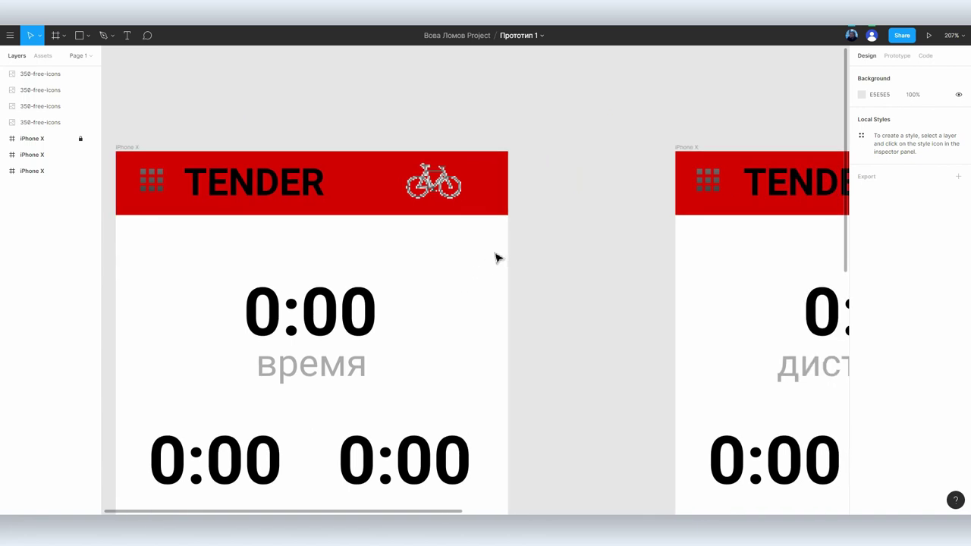
pyautogui.scroll(3, 462, 236)
pyautogui.scroll(2, 570, 326)
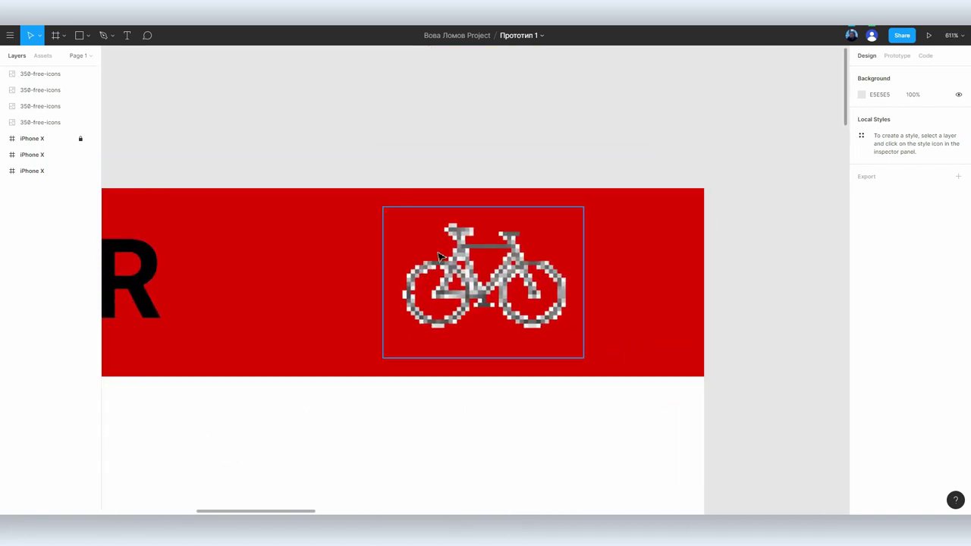
pyautogui.click(440, 258)
pyautogui.click(463, 418)
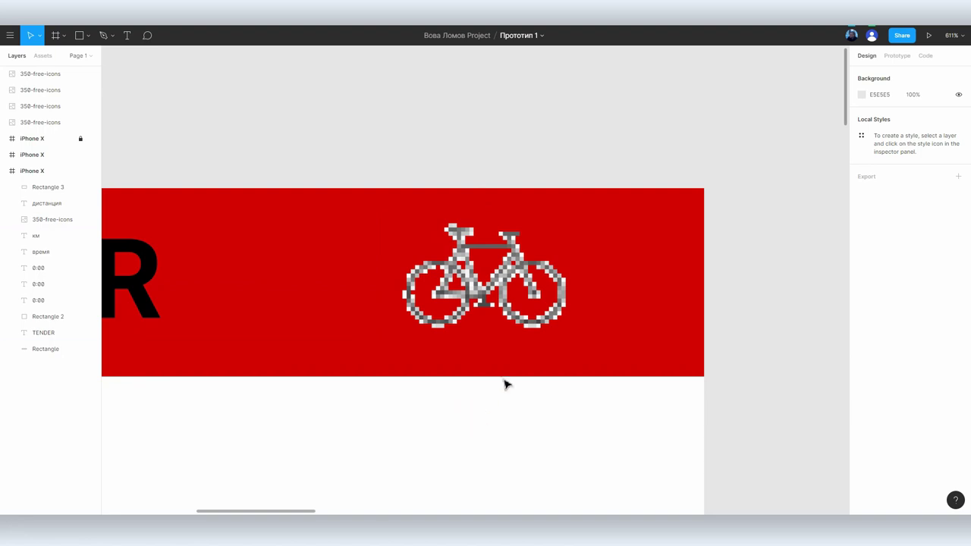
pyautogui.click(89, 35)
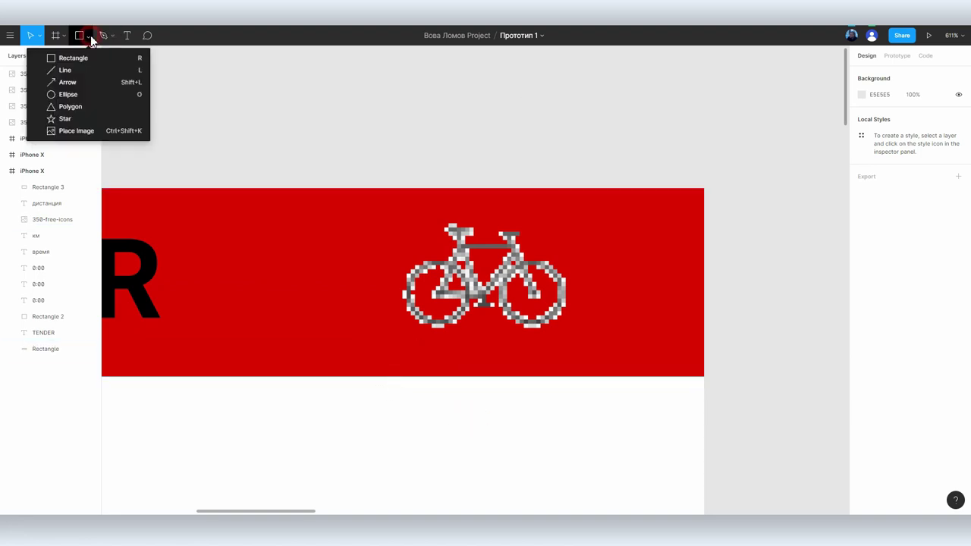
pyautogui.click(76, 119)
pyautogui.moveTo(255, 76); pyautogui.dragTo(464, 183)
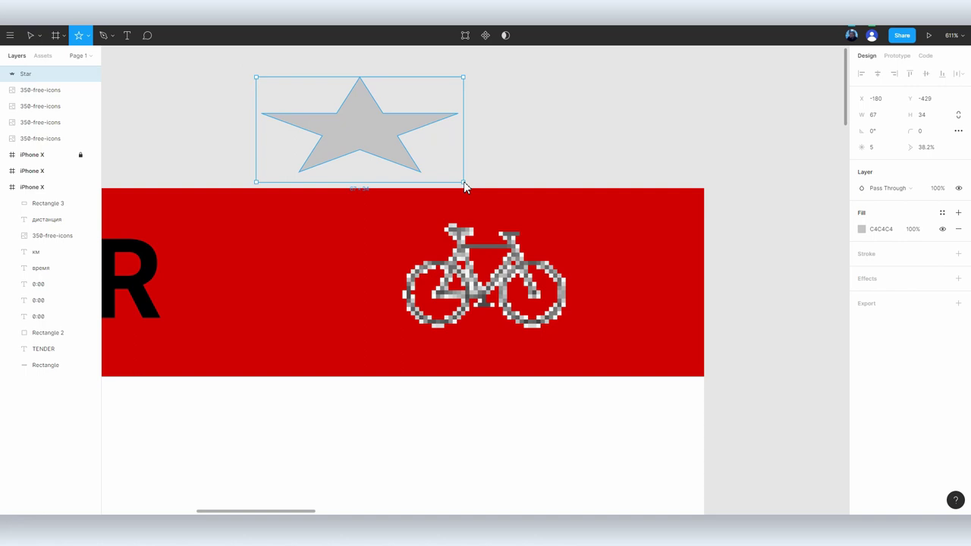
pyautogui.moveTo(463, 183)
pyautogui.mouseDown()
pyautogui.moveTo(408, 196)
pyautogui.moveTo(263, 134)
pyautogui.mouseUp()
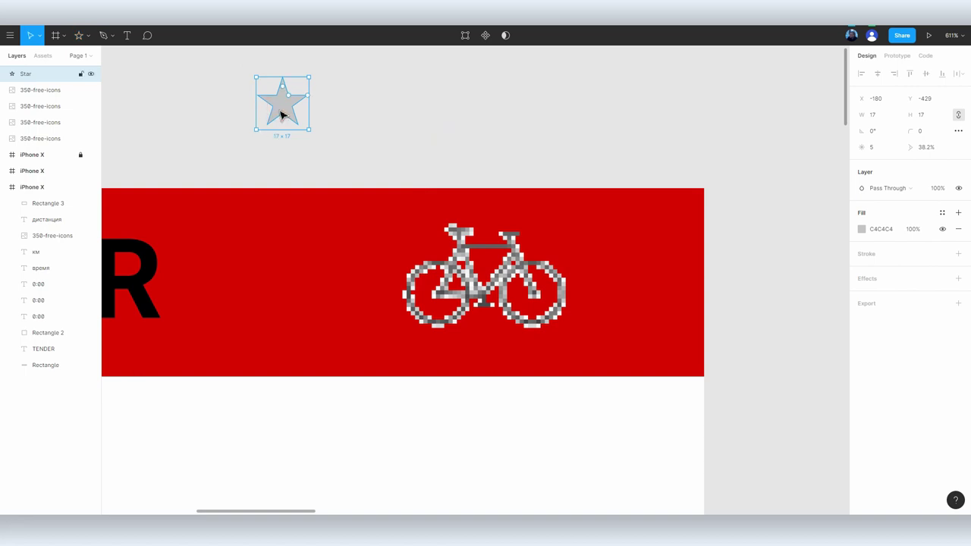
pyautogui.press('Delete')
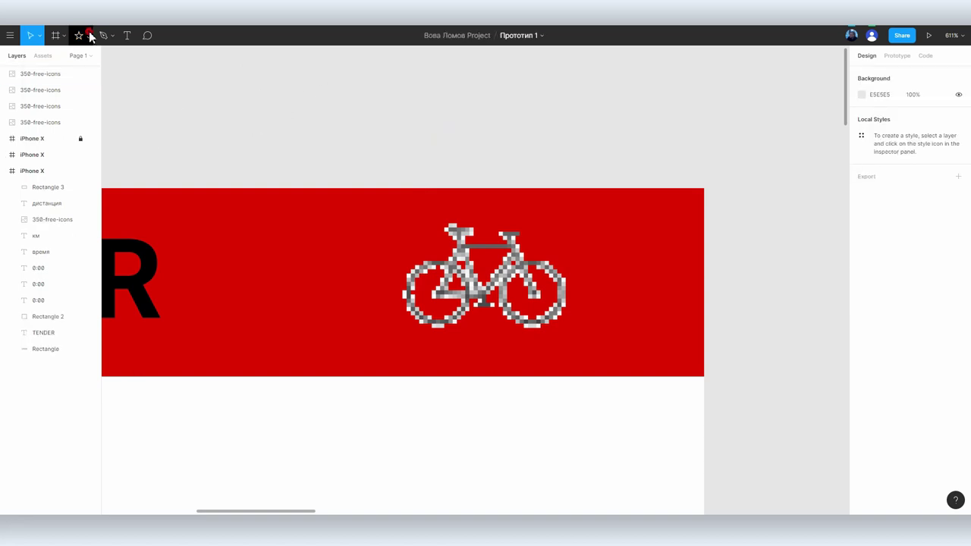
# - Draw an ellipse fitted over the bicycle's left wheel
pyautogui.click(89, 35)
pyautogui.click(69, 95)
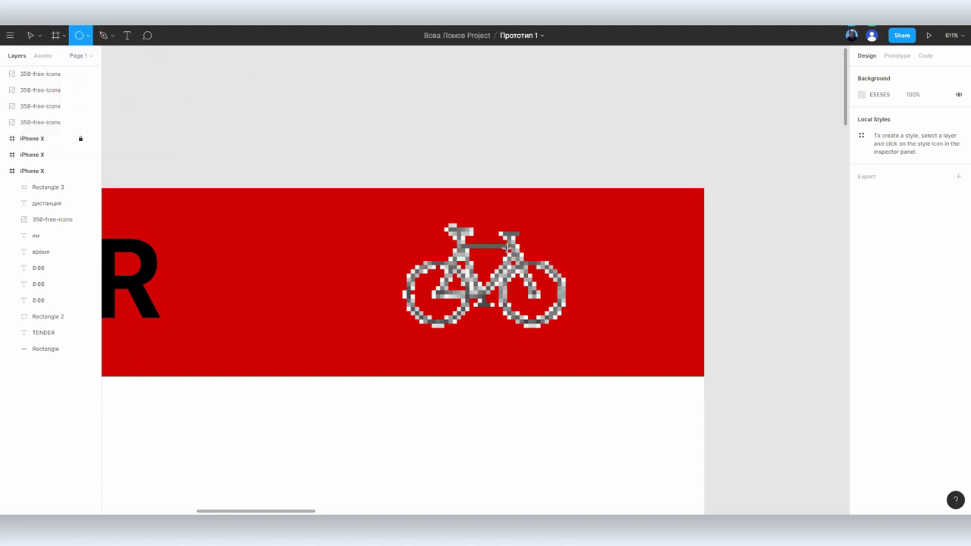
pyautogui.moveTo(415, 272); pyautogui.dragTo(477, 334)
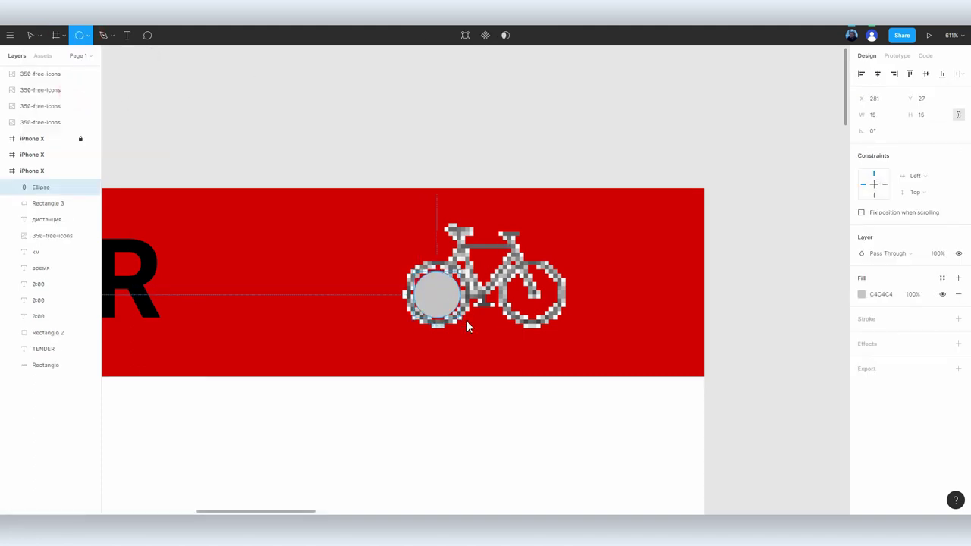
pyautogui.moveTo(445, 317); pyautogui.dragTo(436, 296)
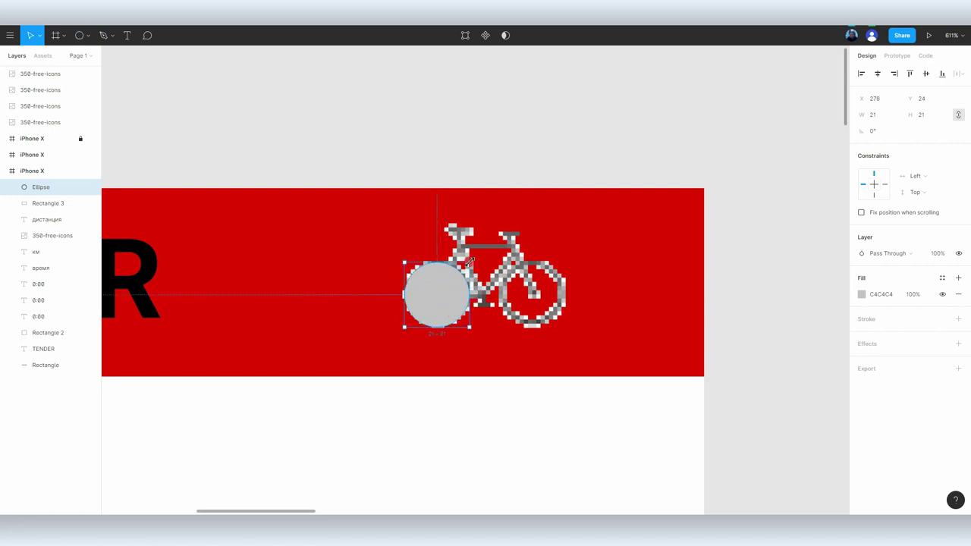
# - Hide the circle's grey solid fill
pyautogui.click(863, 295)
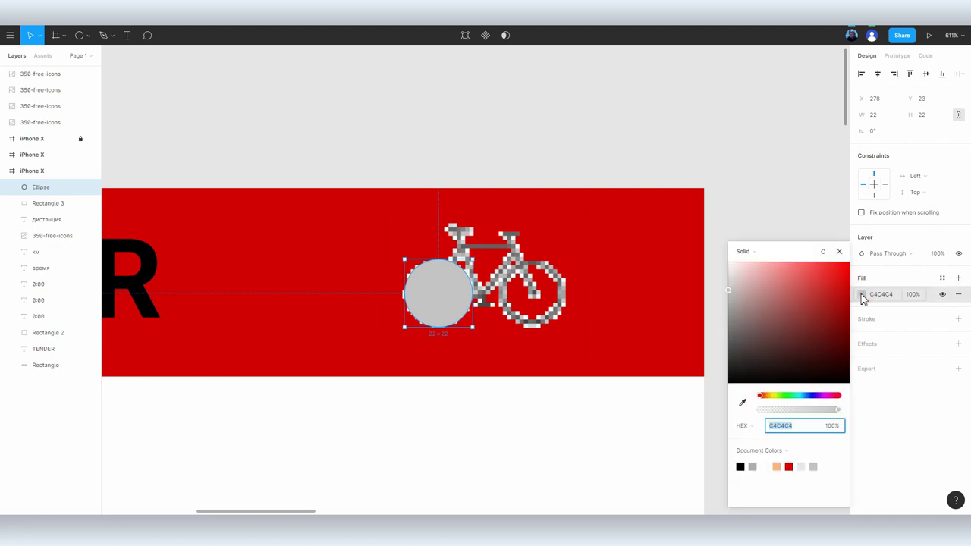
pyautogui.click(742, 250)
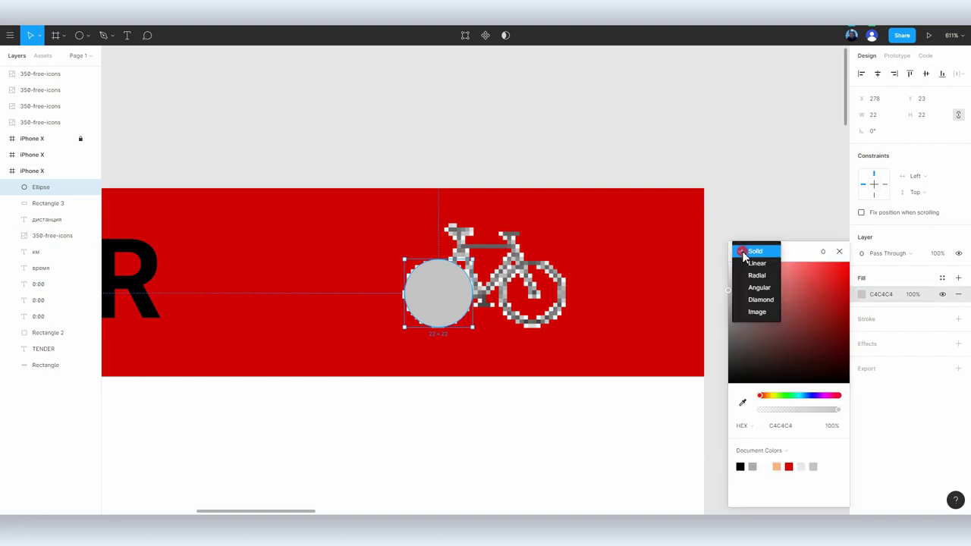
pyautogui.click(805, 258)
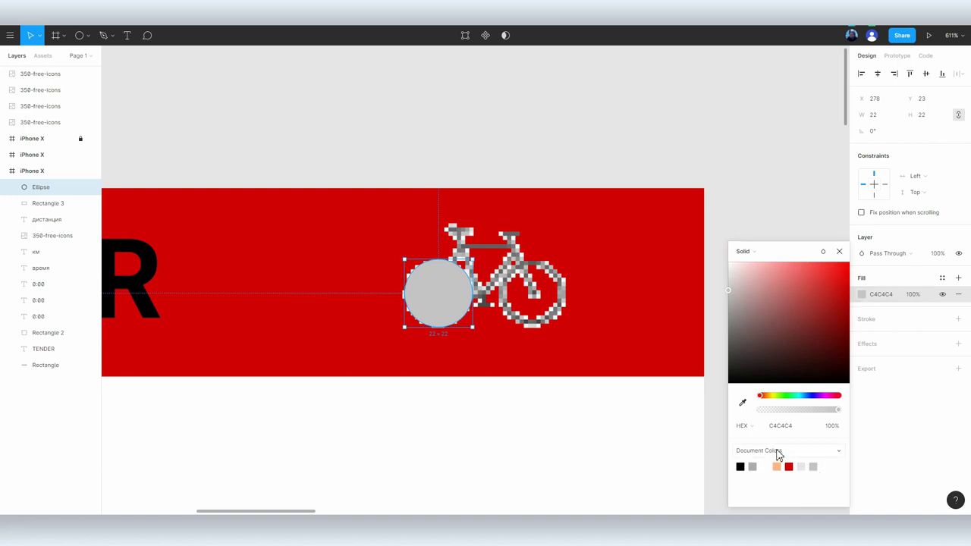
pyautogui.click(778, 452)
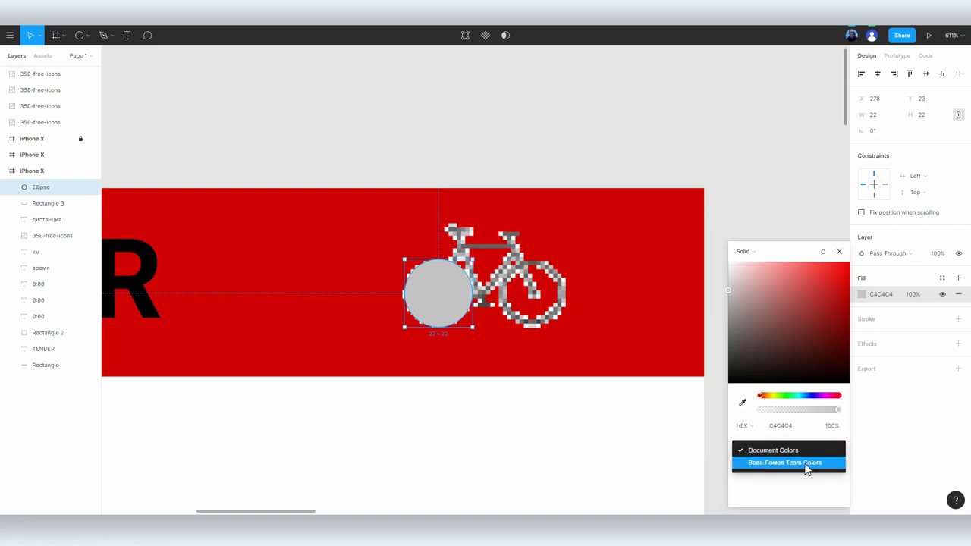
pyautogui.click(792, 490)
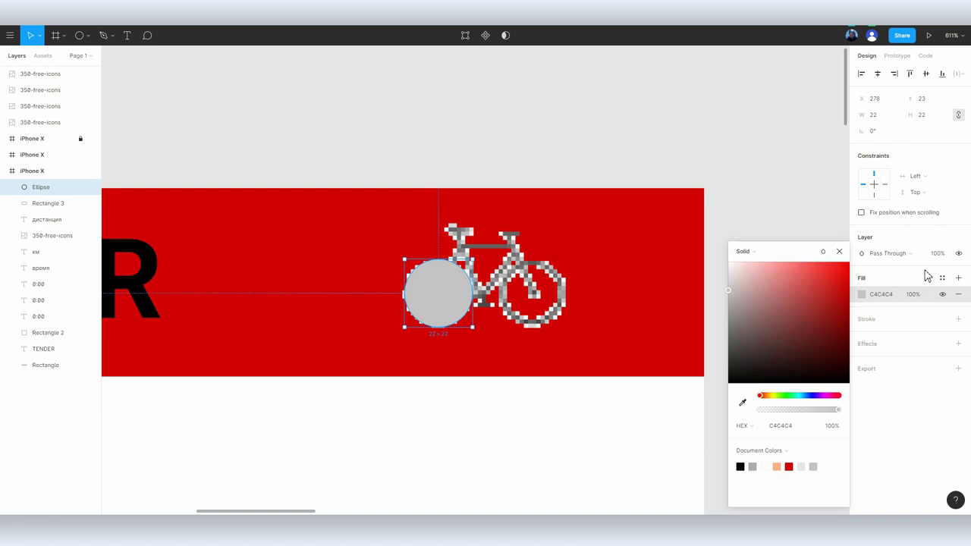
pyautogui.click(943, 294)
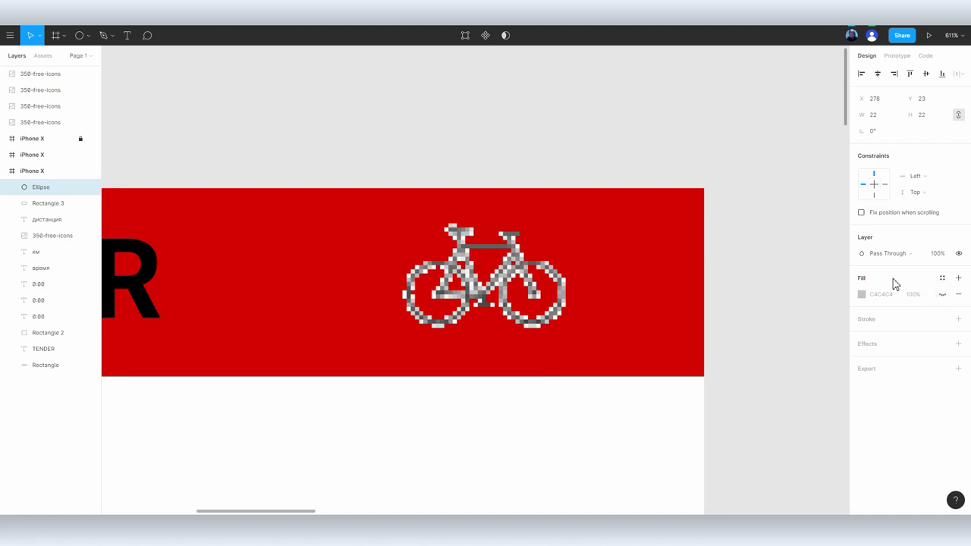
# - Give the circle a black 3-px stroke and move the ring left to X 250
pyautogui.click(867, 320)
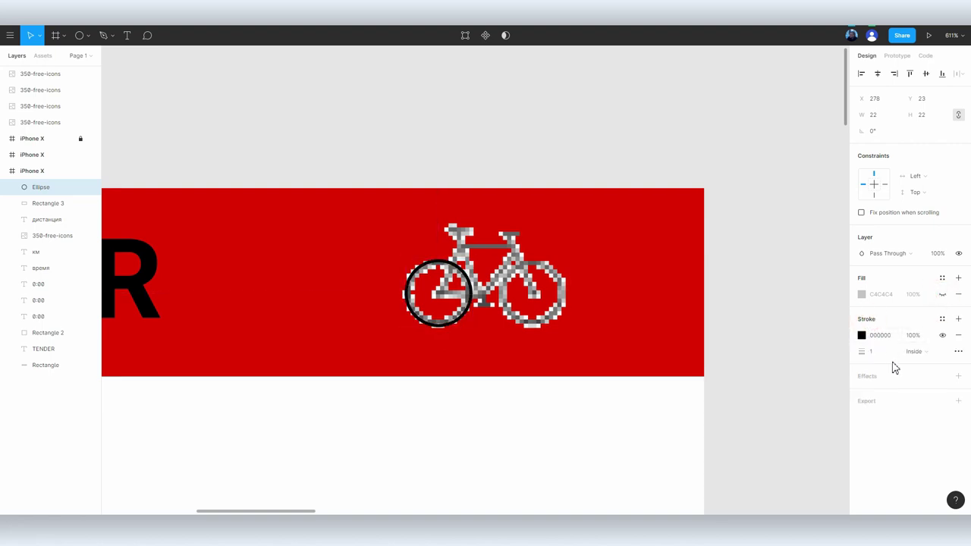
pyautogui.moveTo(864, 351); pyautogui.dragTo(871, 354)
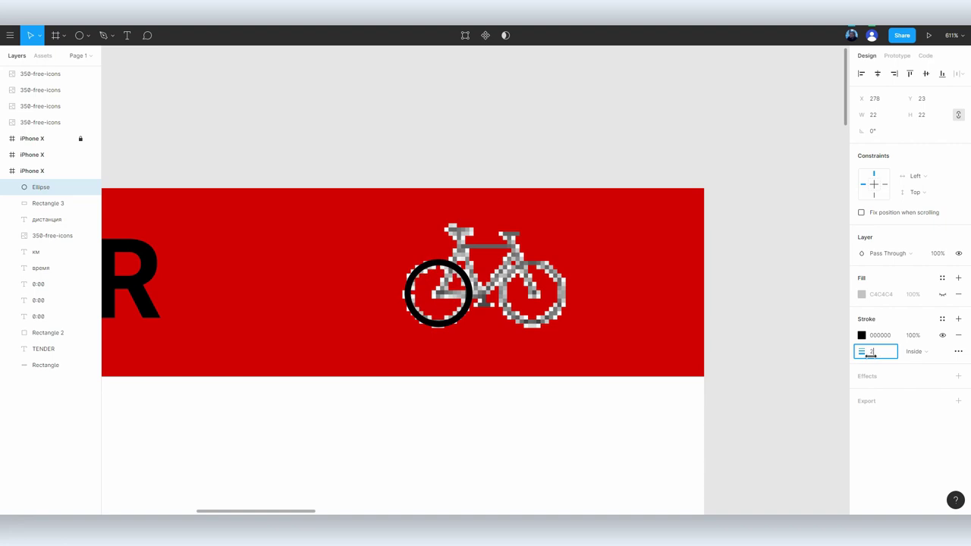
pyautogui.moveTo(470, 281); pyautogui.dragTo(384, 281)
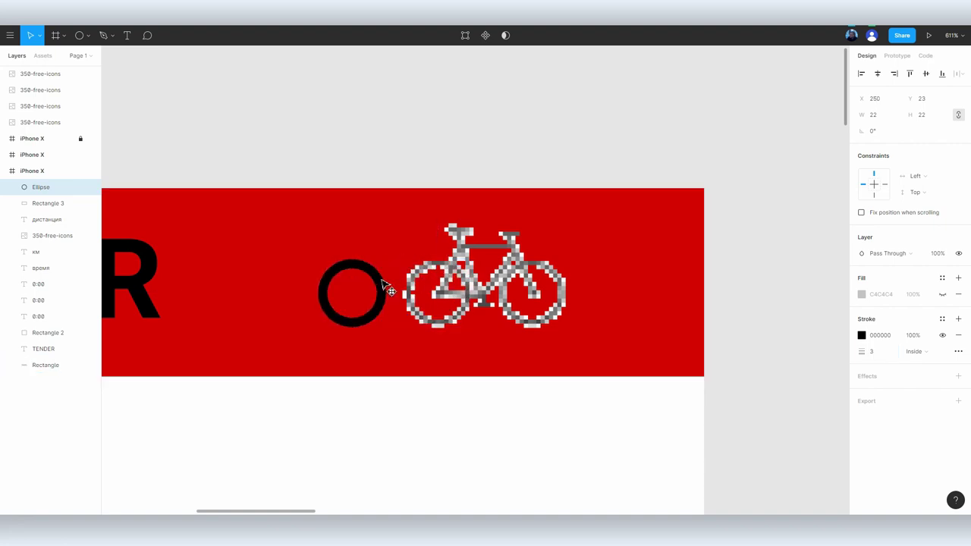
pyautogui.scroll(2, 484, 300)
pyautogui.scroll(1, 483, 300)
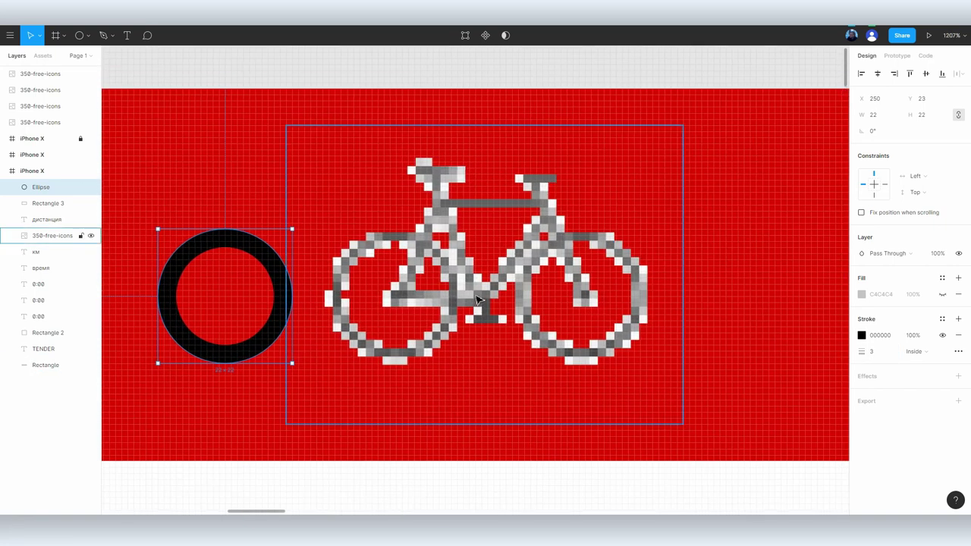
pyautogui.scroll(1, 483, 300)
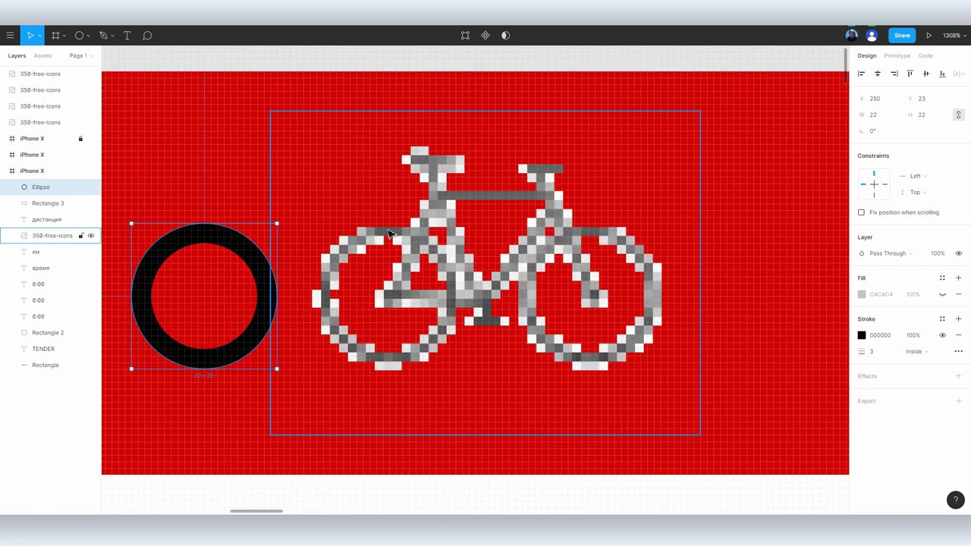
# - Trace the rear frame triangle as a closed pen path with stroke weight 3
pyautogui.click(111, 35)
pyautogui.click(98, 58)
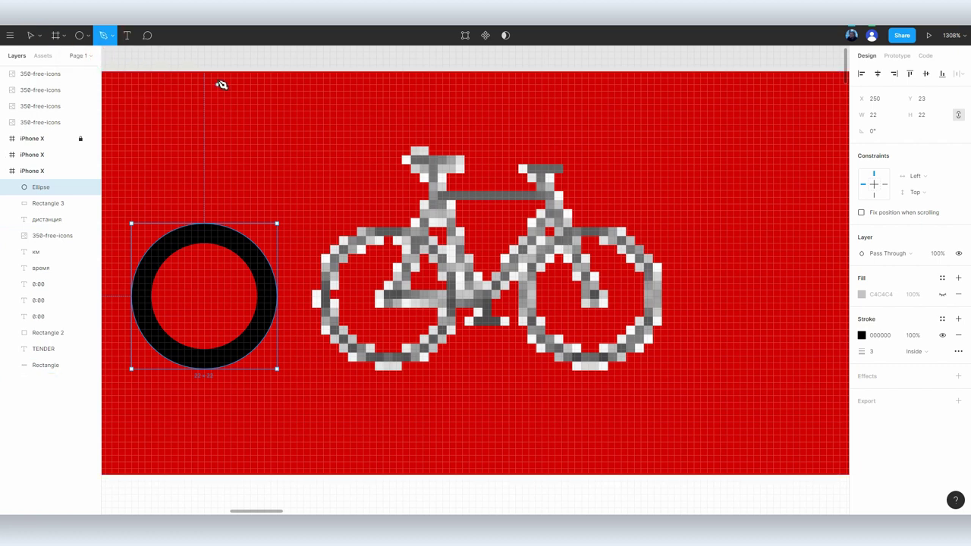
pyautogui.click(439, 201)
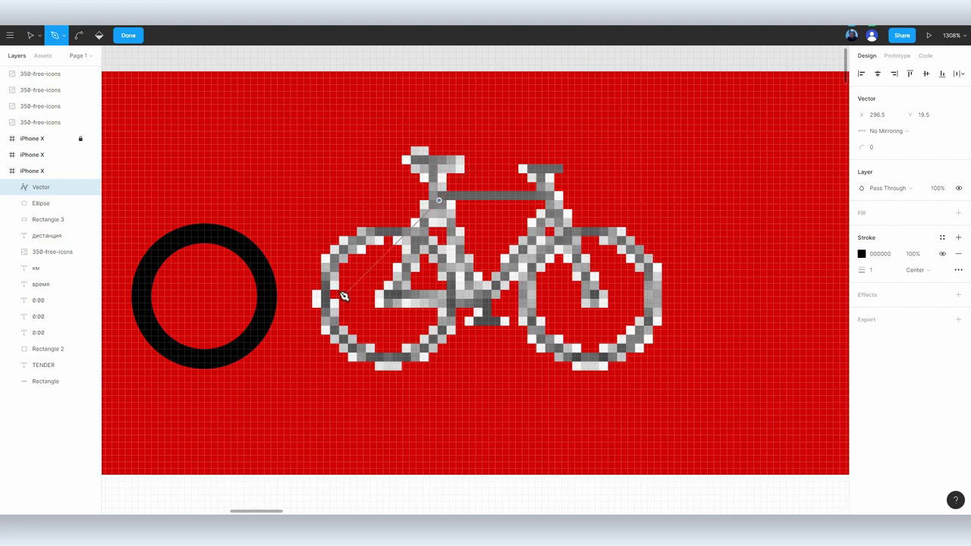
pyautogui.click(390, 296)
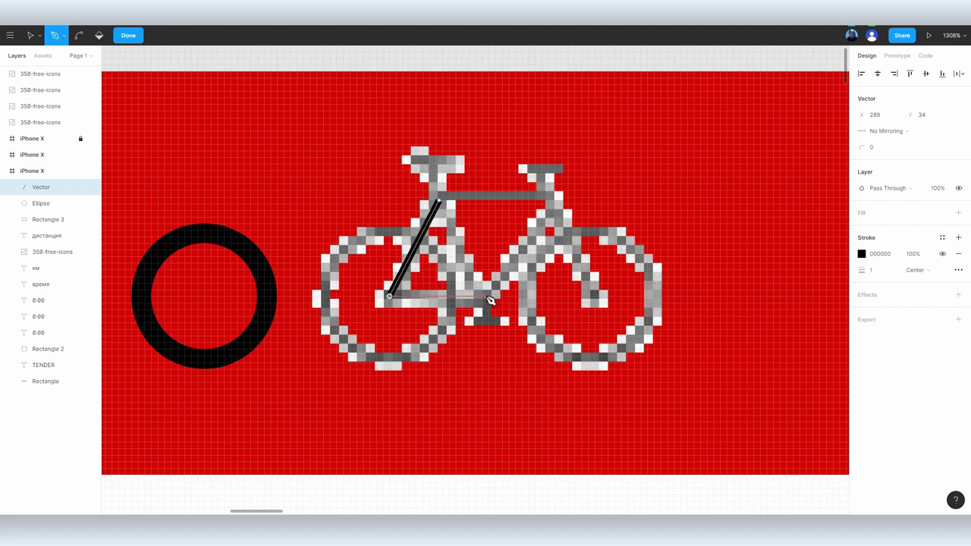
pyautogui.click(486, 296)
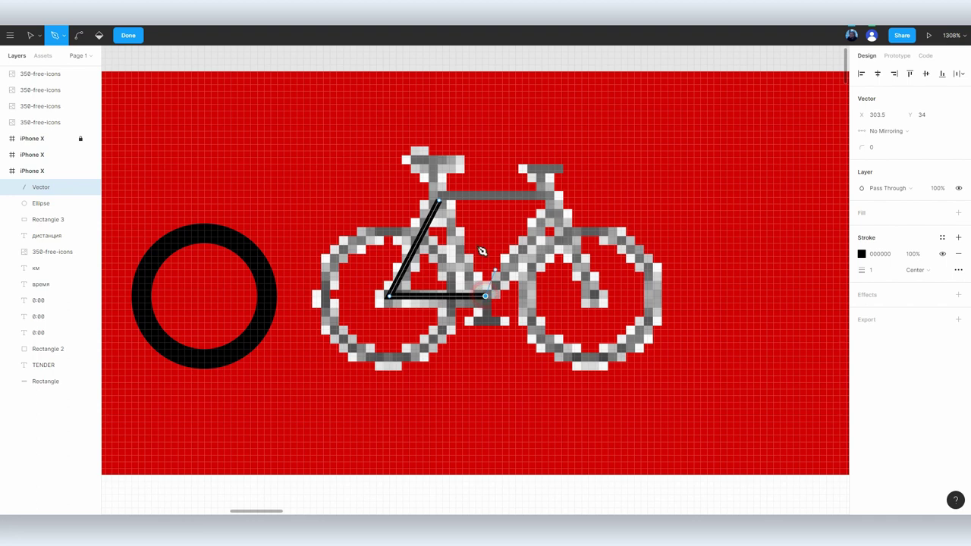
pyautogui.click(439, 200)
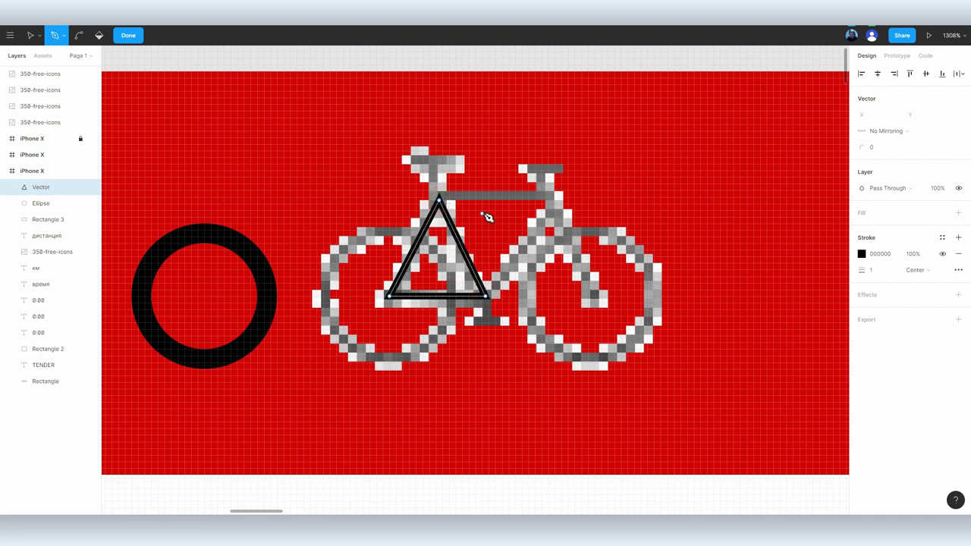
pyautogui.press('Escape')
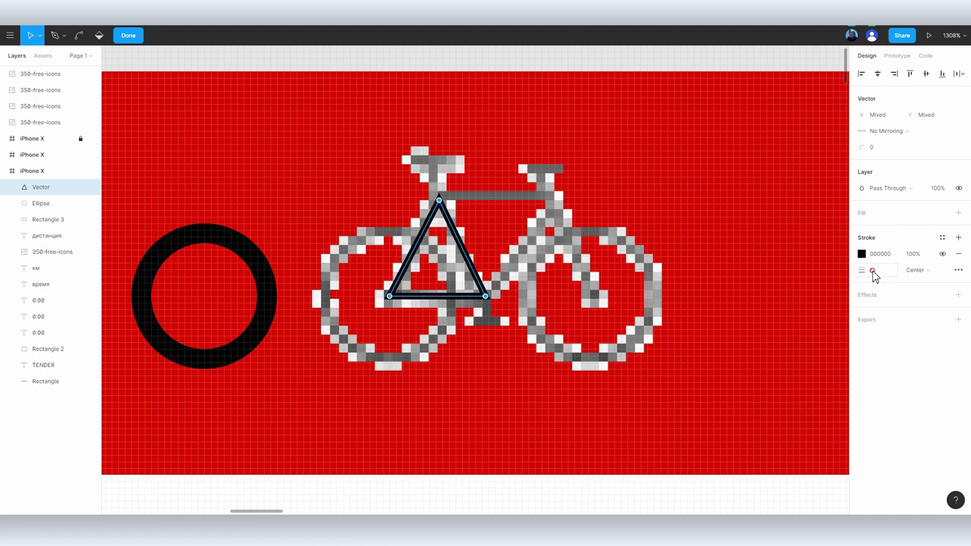
pyautogui.moveTo(871, 270); pyautogui.dragTo(884, 271)
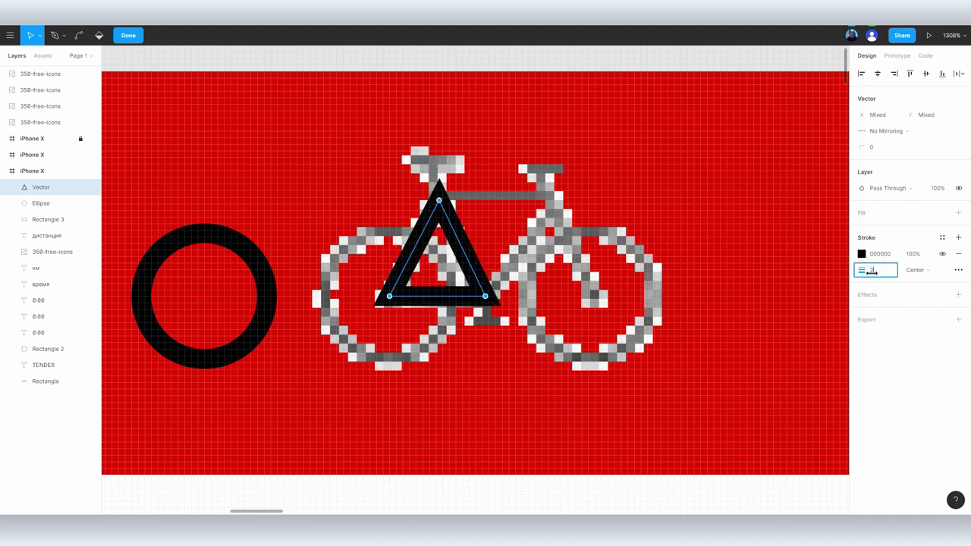
# - Extend the path along the top tube, fork, handlebar, seat post and saddle
pyautogui.click(54, 35)
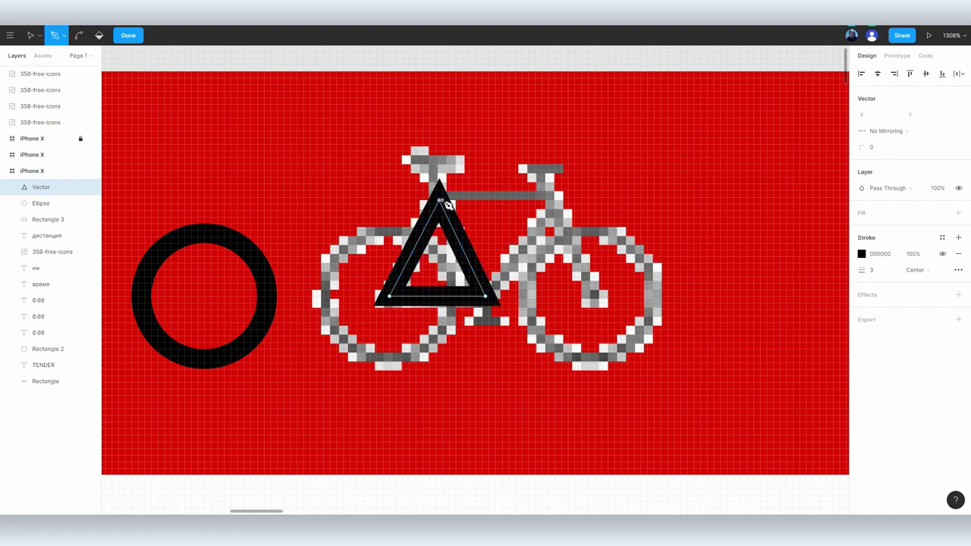
pyautogui.click(439, 199)
pyautogui.click(551, 197)
pyautogui.click(594, 303)
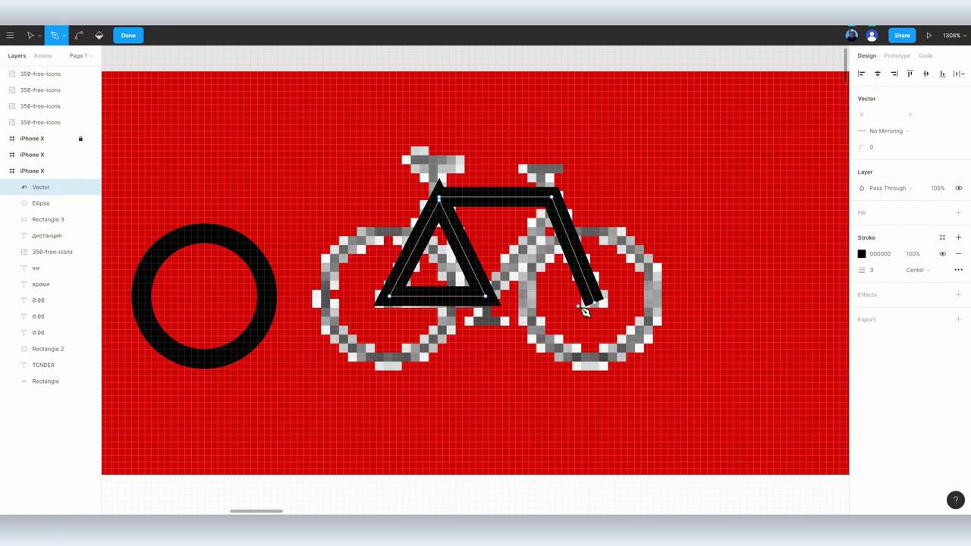
pyautogui.click(486, 296)
pyautogui.click(552, 198)
pyautogui.click(544, 173)
pyautogui.click(566, 170)
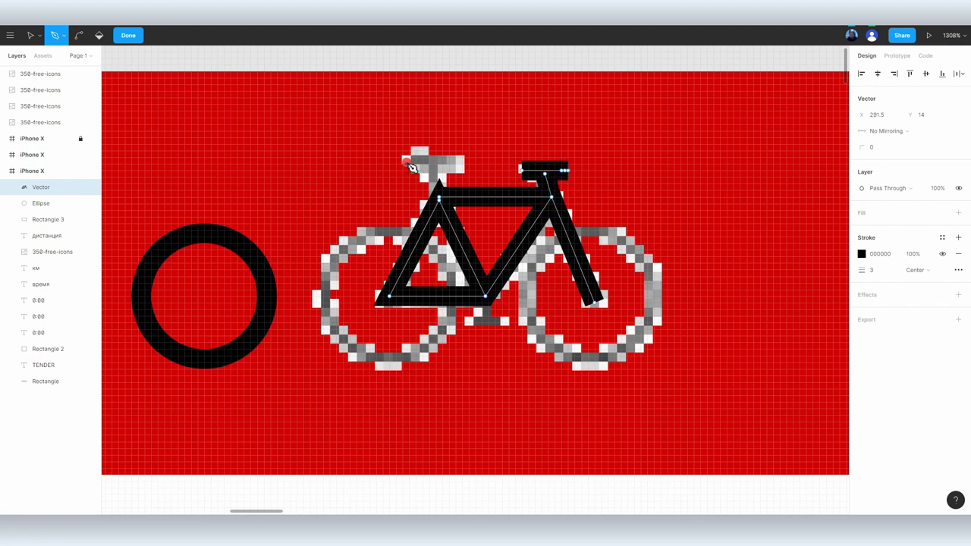
pyautogui.click(409, 167)
pyautogui.click(431, 146)
pyautogui.press('Escape')
pyautogui.press('Escape')
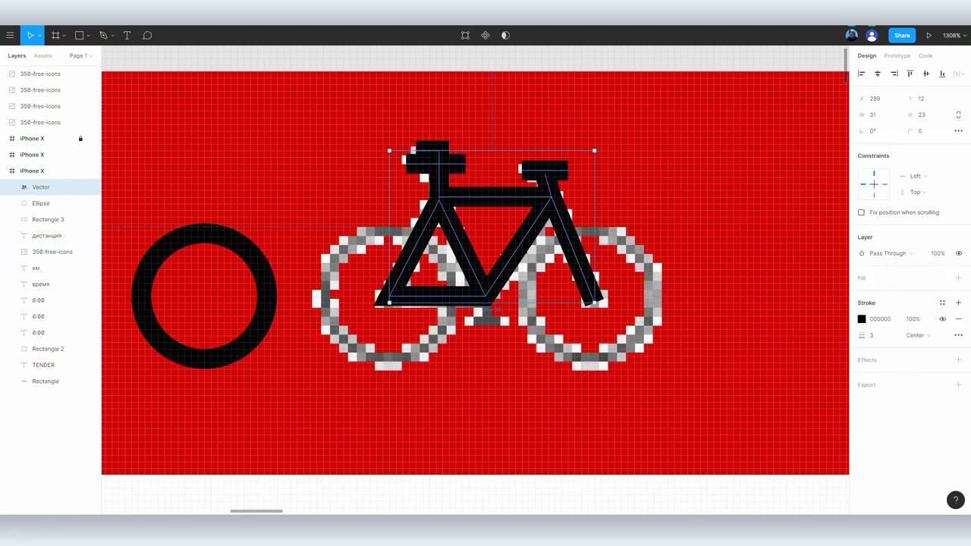
# - Put black rings on both wheels and move the pixel image layer below the red Rectangle
pyautogui.moveTo(181, 253)
pyautogui.mouseDown()
pyautogui.moveTo(373, 257)
pyautogui.moveTo(365, 250)
pyautogui.mouseUp()
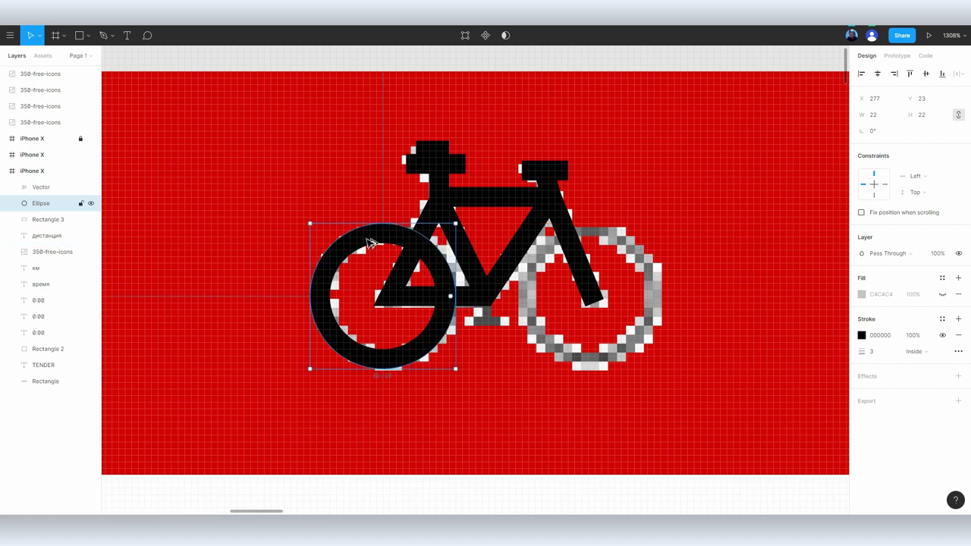
pyautogui.moveTo(369, 242); pyautogui.dragTo(573, 243)
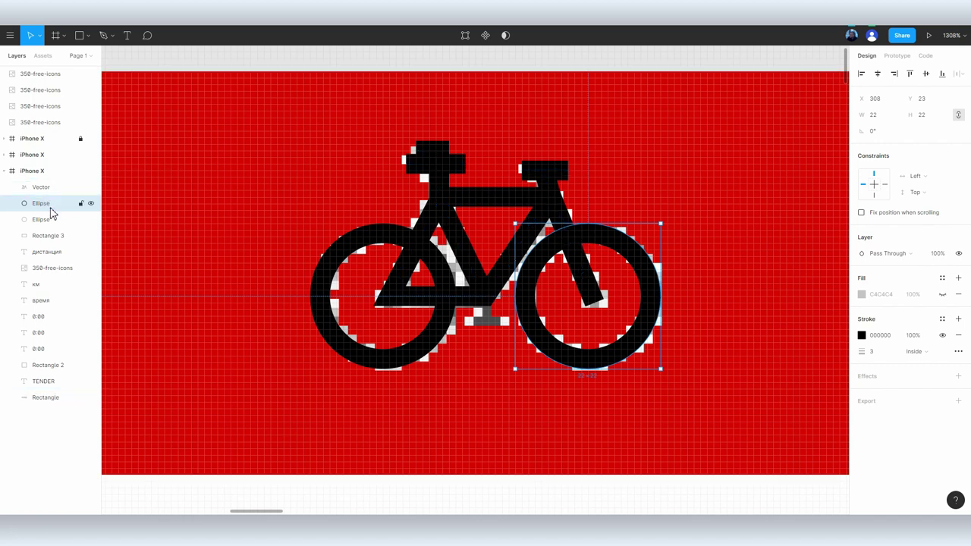
pyautogui.click(489, 325)
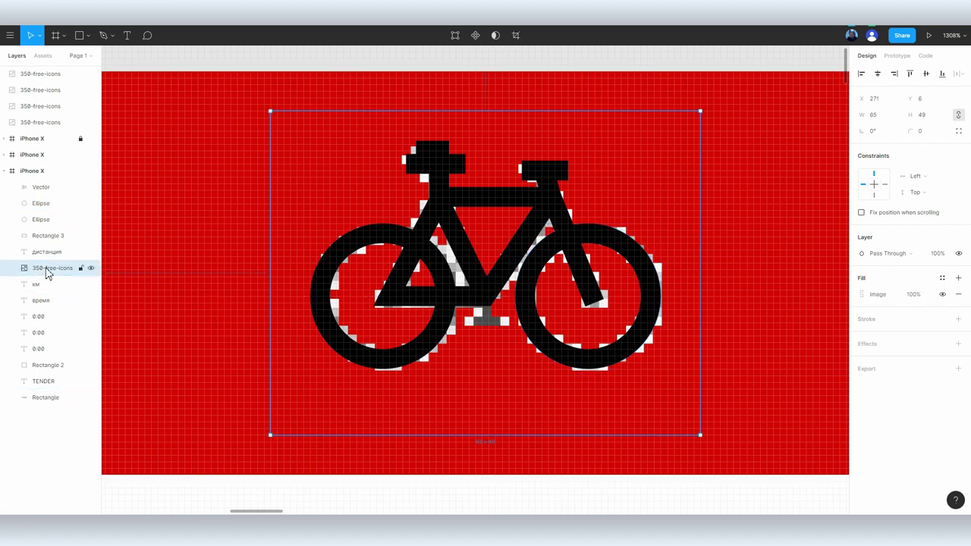
pyautogui.moveTo(46, 271)
pyautogui.mouseDown()
pyautogui.moveTo(39, 101)
pyautogui.moveTo(41, 403)
pyautogui.mouseUp()
pyautogui.moveTo(57, 381); pyautogui.dragTo(52, 411)
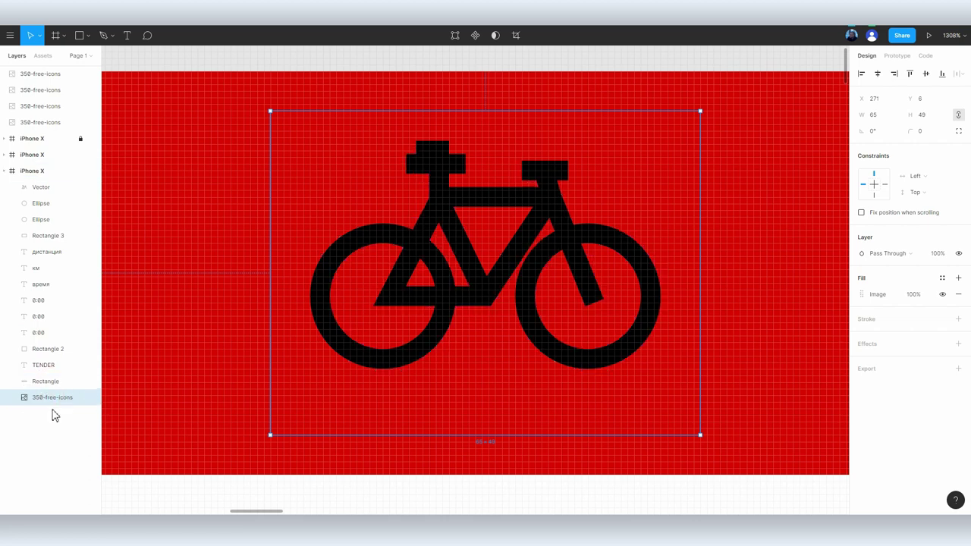
pyautogui.scroll(-3, 245, 347)
pyautogui.click(192, 326)
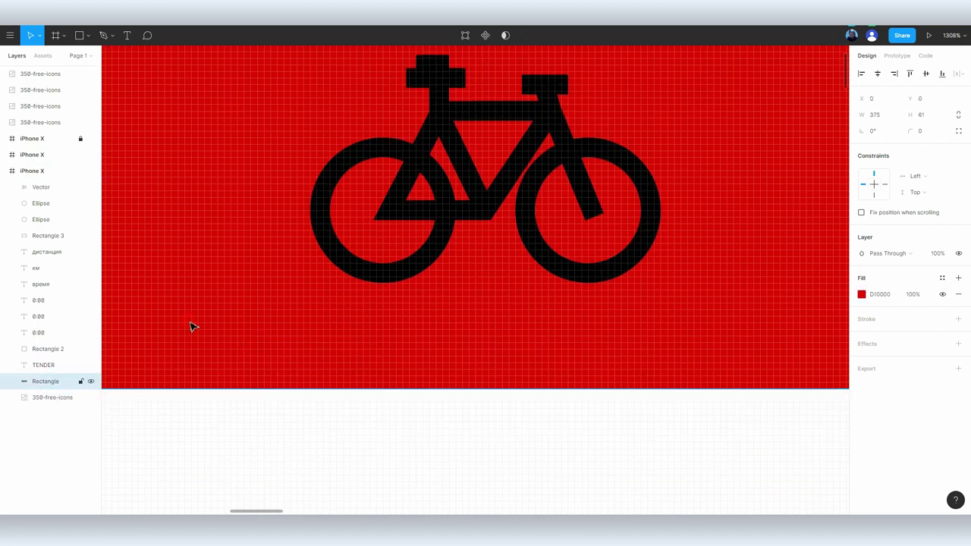
pyautogui.click(46, 398)
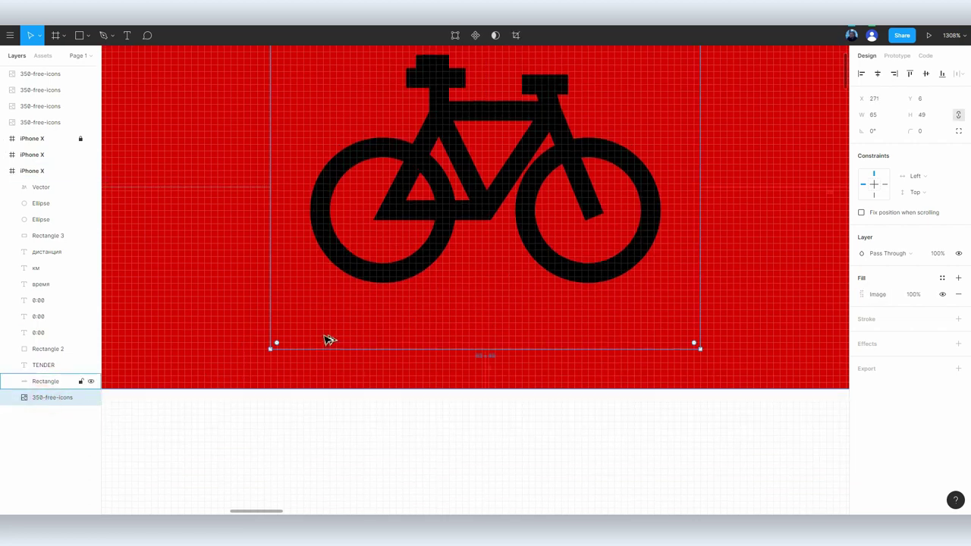
# - Move the 350-free-icons image above the red header, then delete it
pyautogui.scroll(-5, 328, 340)
pyautogui.click(51, 399)
pyautogui.moveTo(61, 381); pyautogui.dragTo(61, 377)
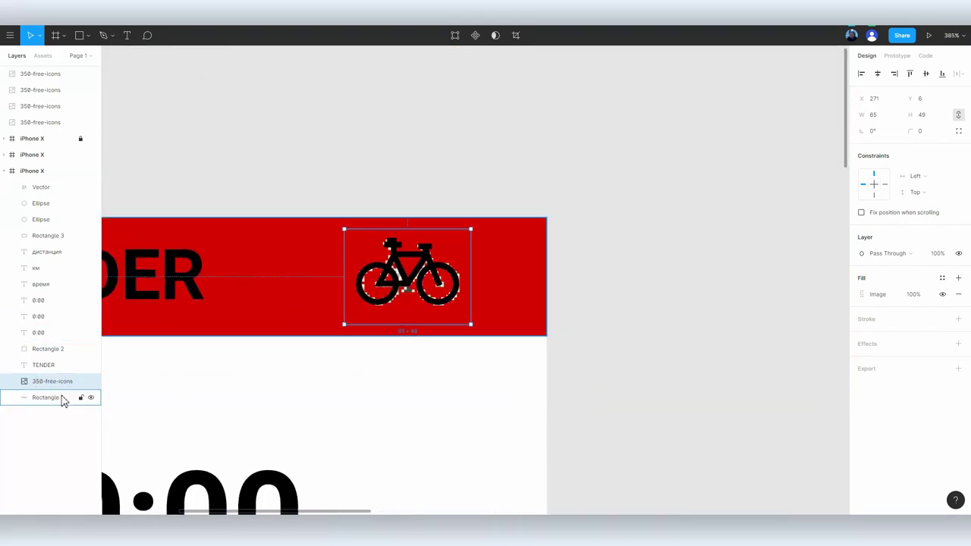
pyautogui.press('Delete')
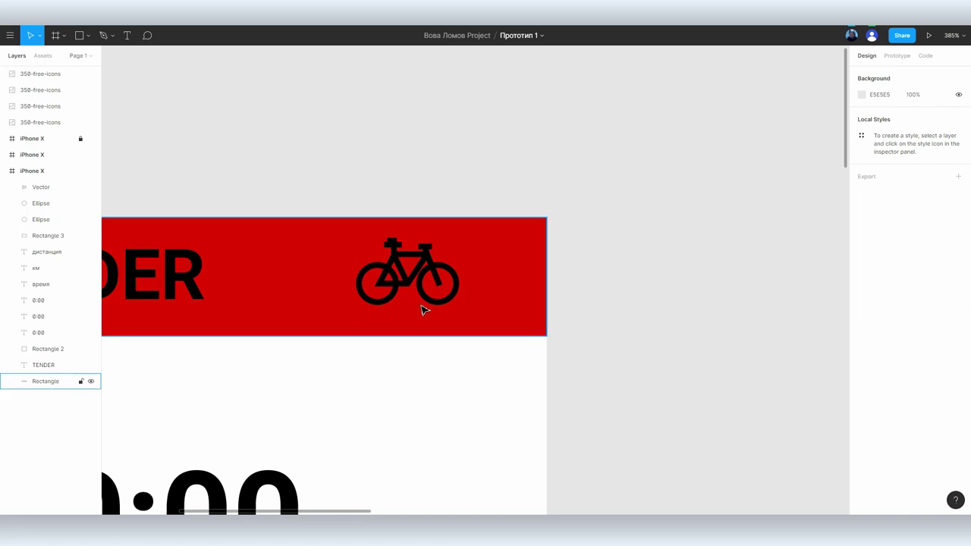
# - Restore the deleted pixel bicycle image with Ctrl+V
pyautogui.scroll(-5, 421, 307)
pyautogui.scroll(2, 671, 301)
pyautogui.hscroll(3, 672, 301)
pyautogui.scroll(10, 672, 301)
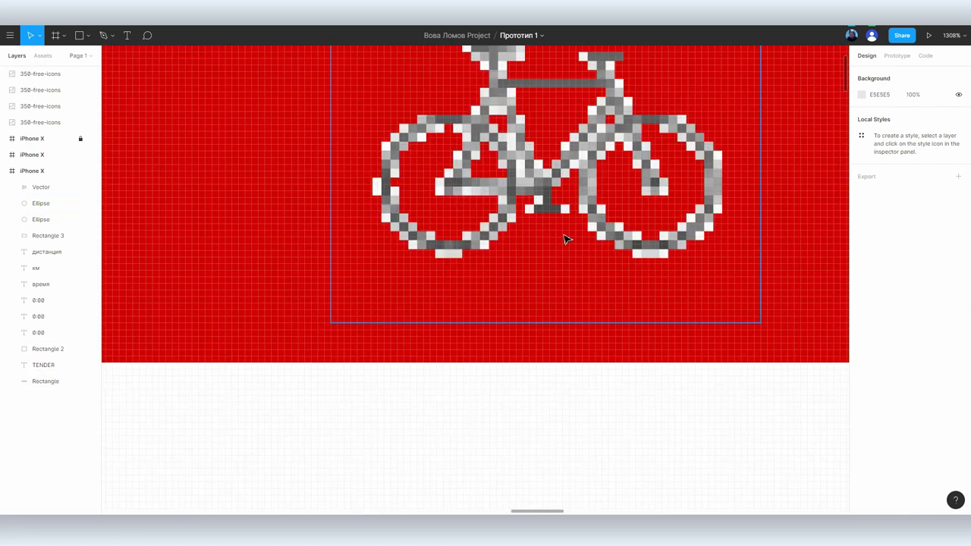
pyautogui.hscroll(-5, 304, 341)
pyautogui.scroll(-3, 442, 280)
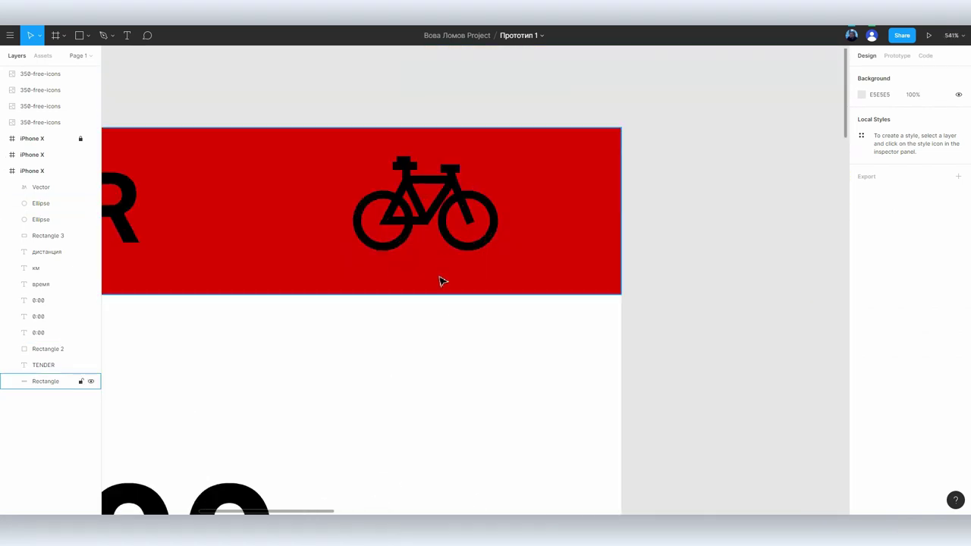
pyautogui.scroll(2, 450, 302)
pyautogui.hotkey('ctrl', 'v')
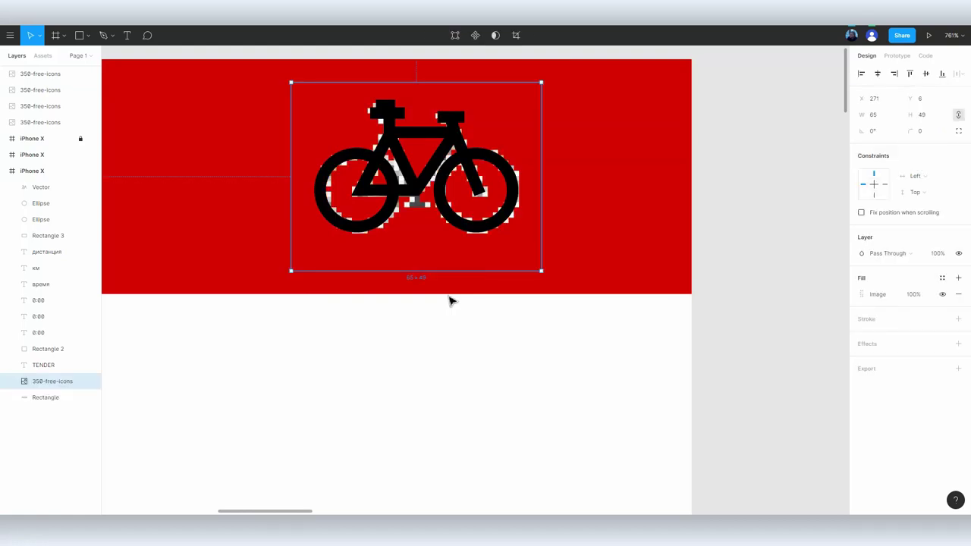
# - Zoom in on the saddle and select the bike's vector path
pyautogui.scroll(4, 449, 301)
pyautogui.press('p')
pyautogui.click(425, 262)
pyautogui.click(317, 103)
pyautogui.scroll(-2, 317, 102)
pyautogui.hscroll(2, 317, 102)
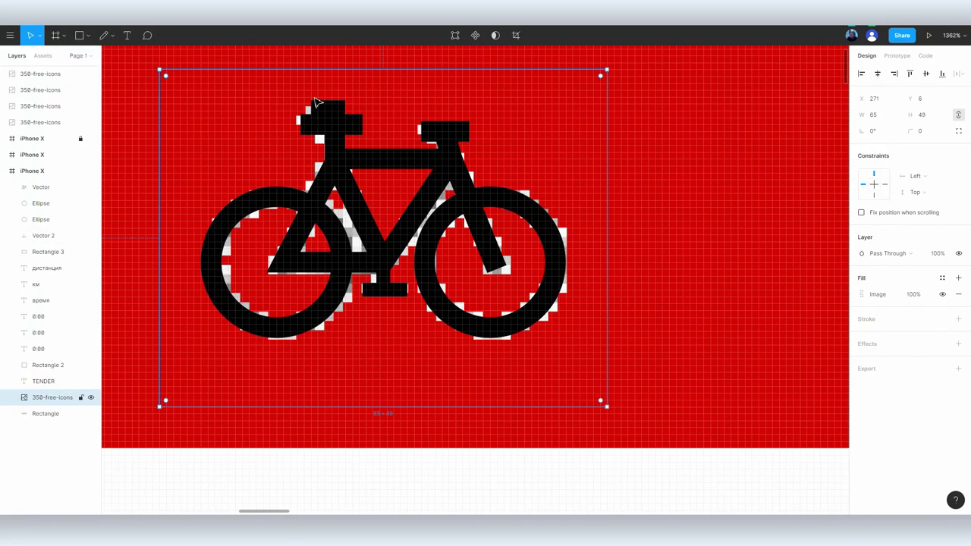
pyautogui.scroll(-5, 318, 102)
pyautogui.scroll(2, 326, 114)
pyautogui.scroll(4, 350, 228)
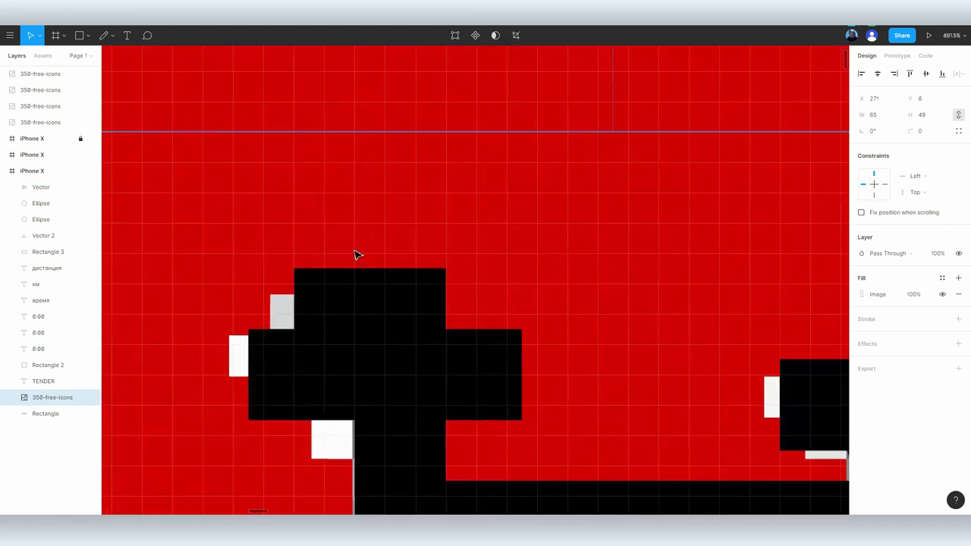
pyautogui.scroll(2, 380, 243)
pyautogui.click(387, 248)
pyautogui.scroll(-2, 352, 212)
pyautogui.hscroll(1, 351, 213)
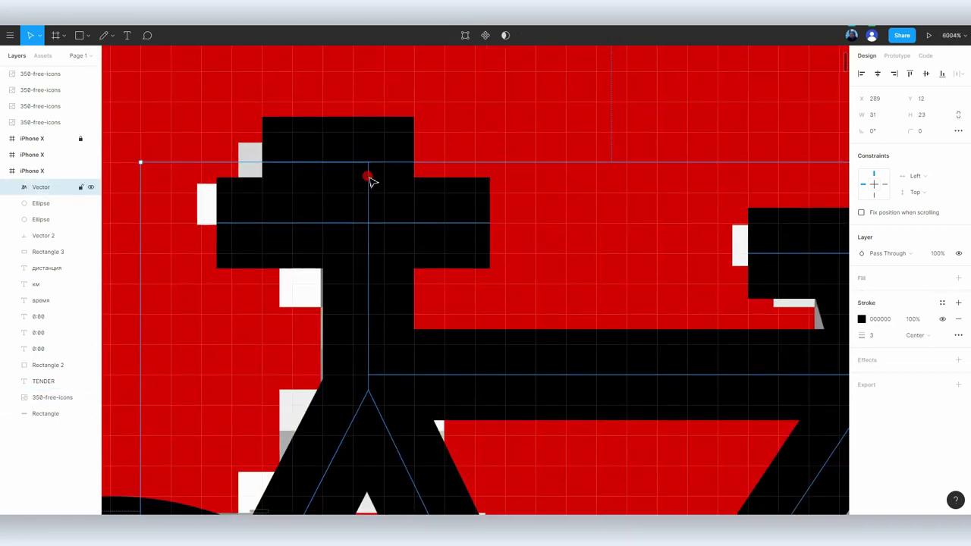
# - Delete the saddle's top anchor points from the bike path, discarding a trial freehand stroke
pyautogui.doubleClick(370, 179)
pyautogui.moveTo(258, 157); pyautogui.dragTo(413, 178)
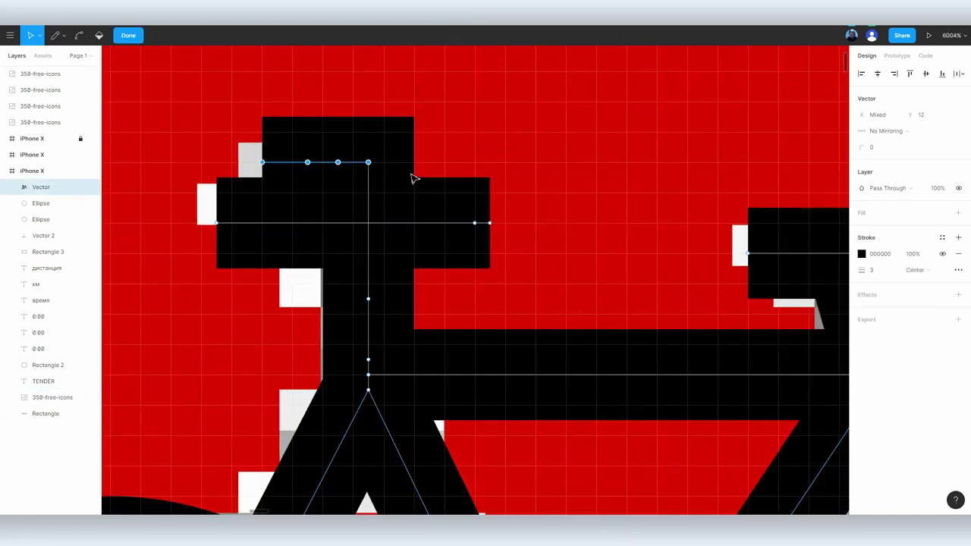
pyautogui.press('Delete')
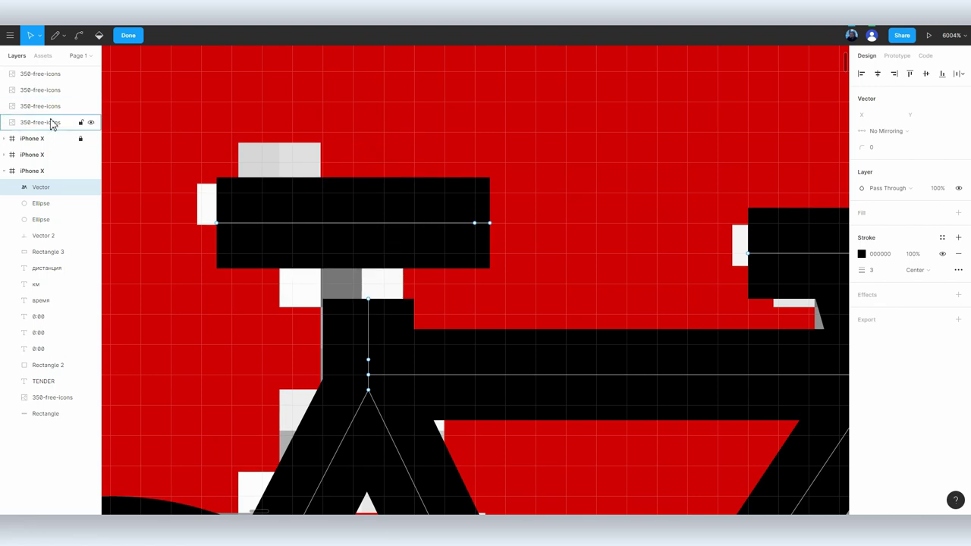
pyautogui.click(55, 42)
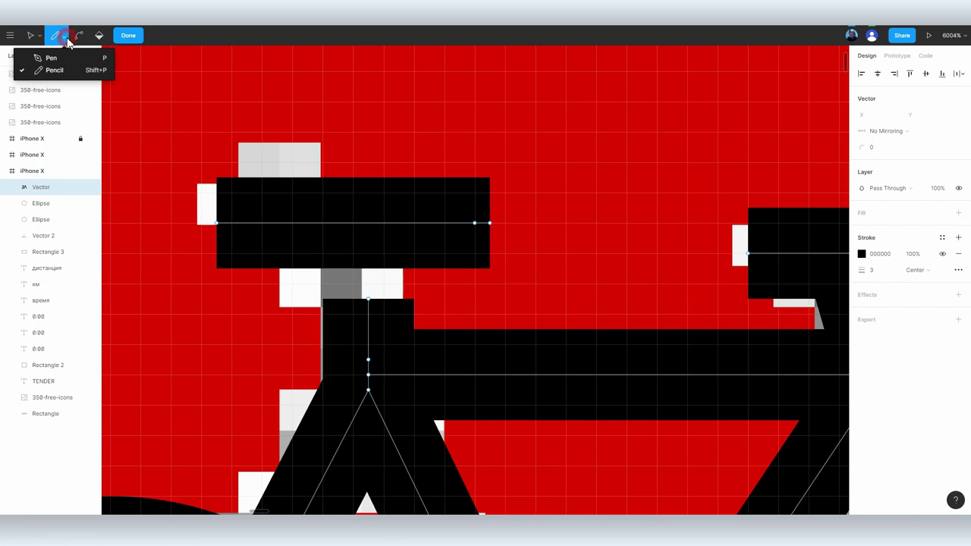
pyautogui.click(55, 70)
pyautogui.moveTo(412, 106)
pyautogui.mouseDown()
pyautogui.moveTo(602, 90)
pyautogui.moveTo(588, 152)
pyautogui.mouseUp()
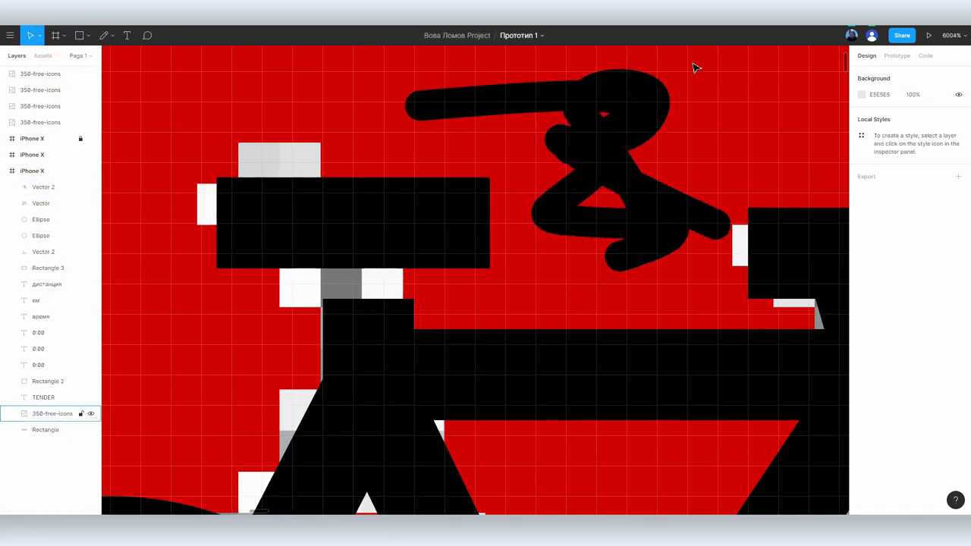
pyautogui.press('Delete')
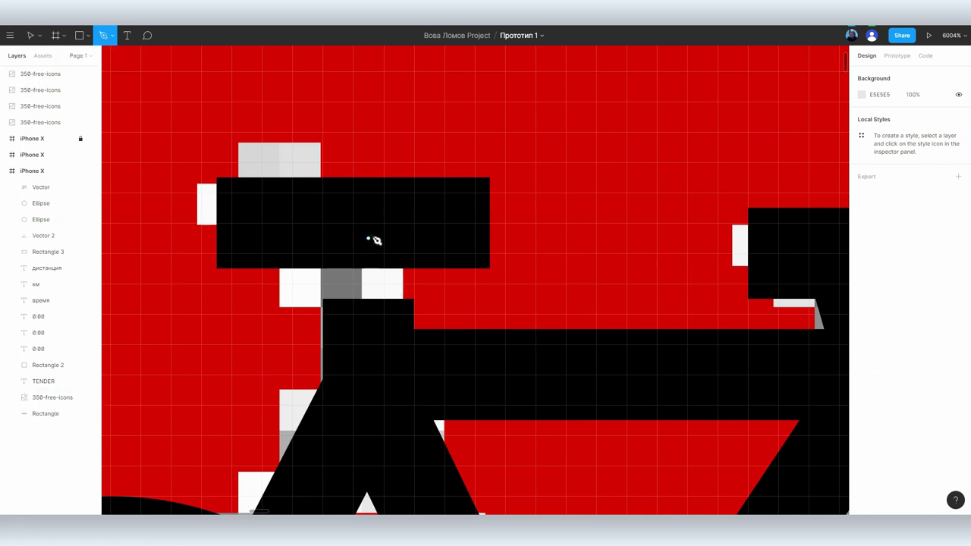
# - Trace the saddle top and seatpost as Vector 2 and adjust its stroke weight
pyautogui.click(369, 239)
pyautogui.click(369, 314)
pyautogui.click(368, 162)
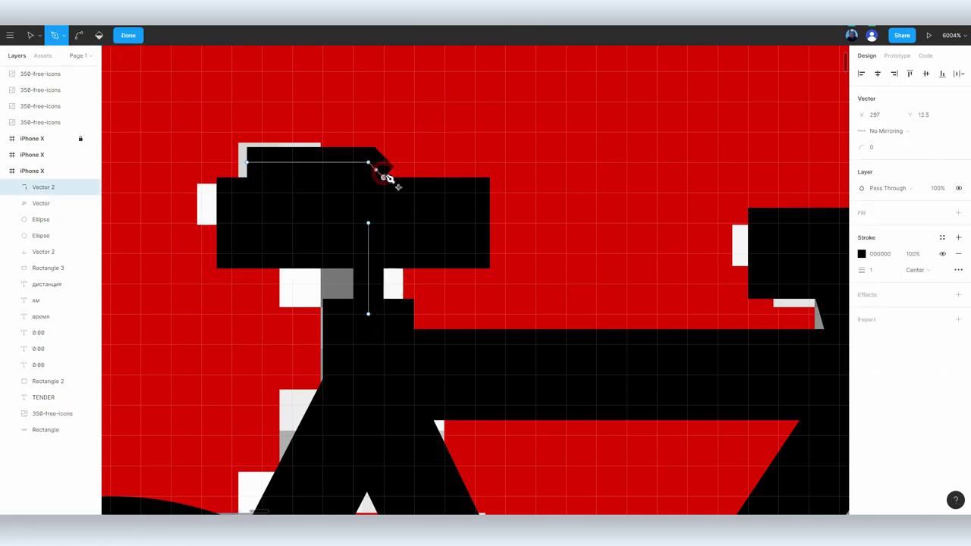
pyautogui.click(245, 162)
pyautogui.press('Escape')
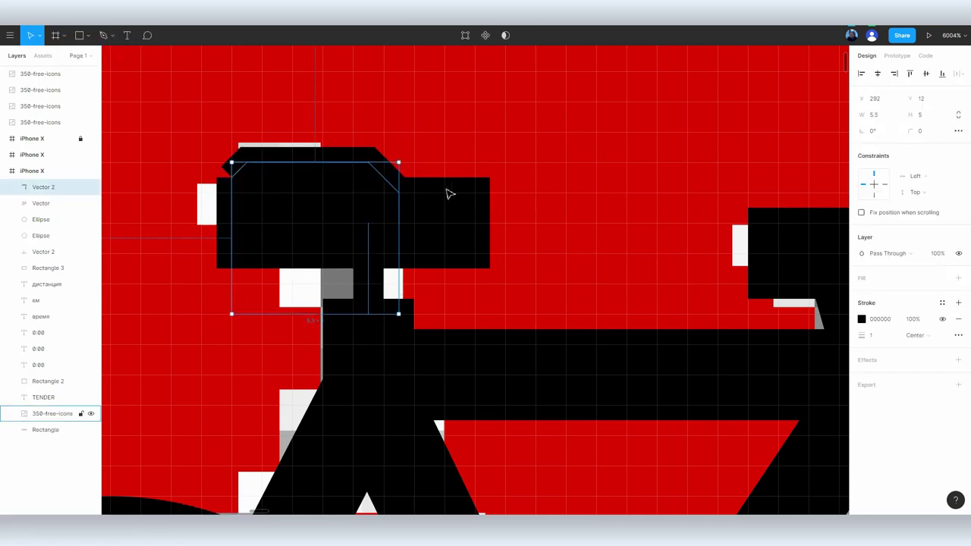
pyautogui.doubleClick(369, 278)
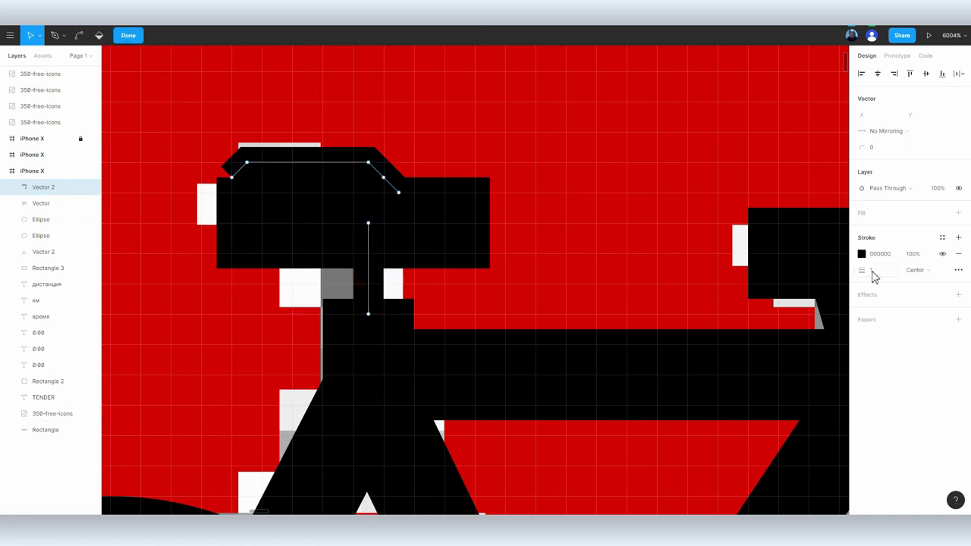
pyautogui.moveTo(873, 273); pyautogui.dragTo(872, 270)
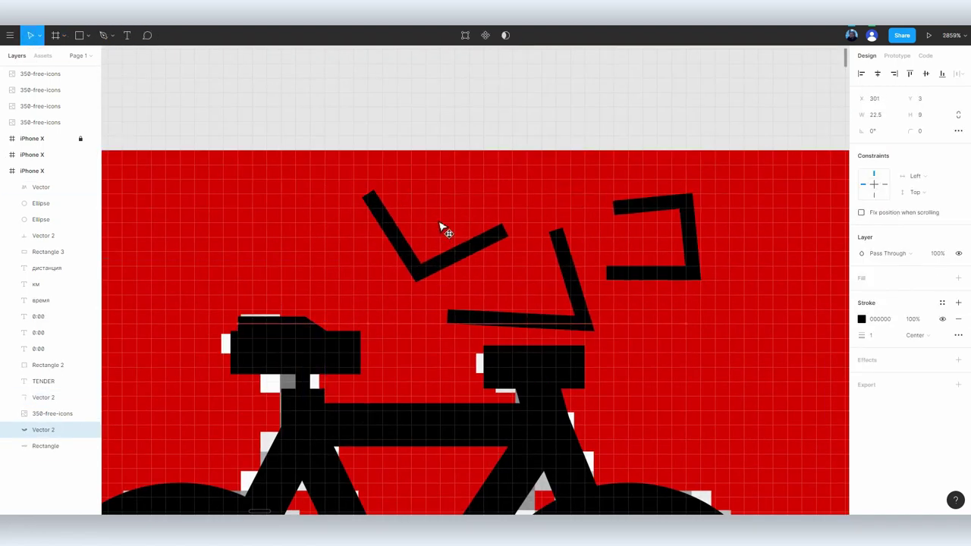
# - Remove the thick-stroked Vector 2 after moving it above the reference image
pyautogui.moveTo(863, 335); pyautogui.dragTo(797, 332)
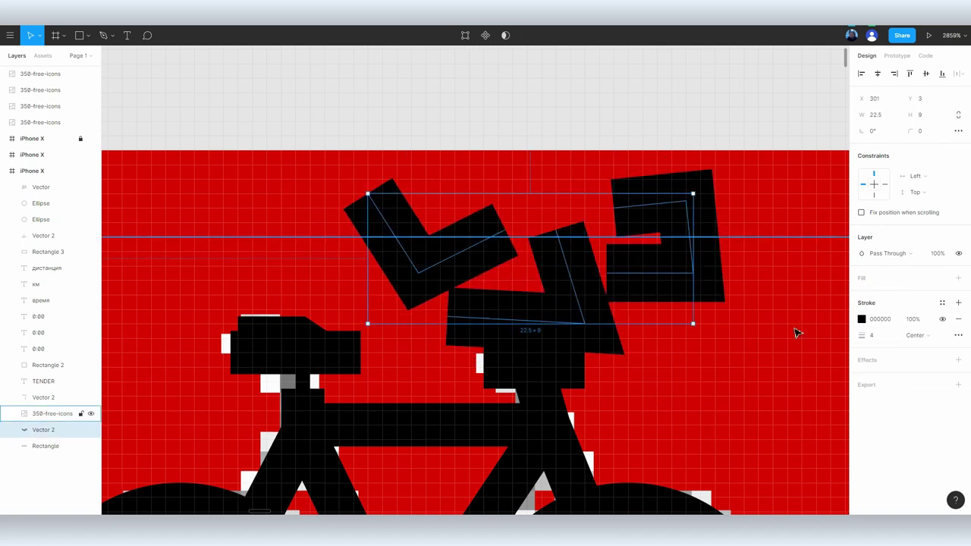
pyautogui.click(421, 291)
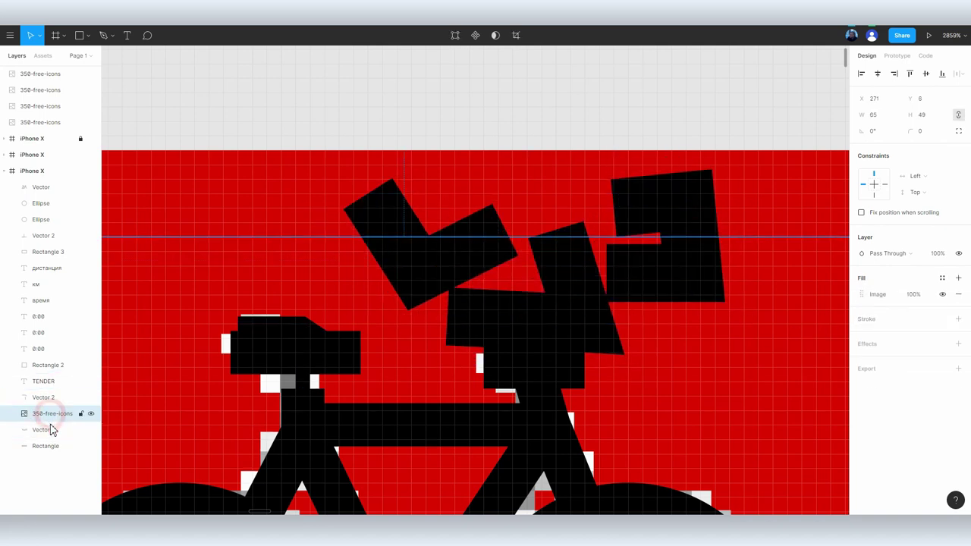
pyautogui.moveTo(39, 429); pyautogui.dragTo(57, 418)
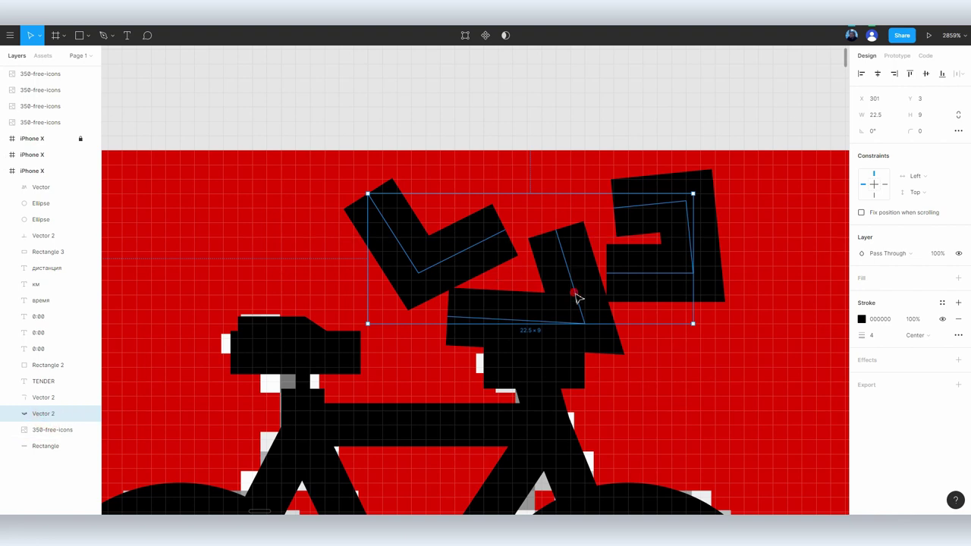
pyautogui.press('Delete')
# - Redraw the saddle as a thin 6 × 1 top line
pyautogui.press('p')
pyautogui.click(237, 324)
pyautogui.click(303, 324)
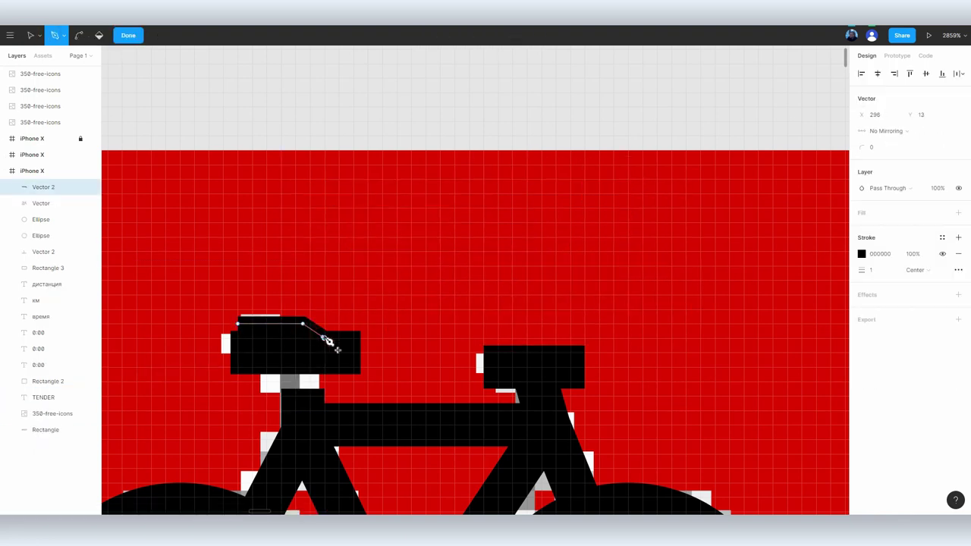
pyautogui.press('Escape')
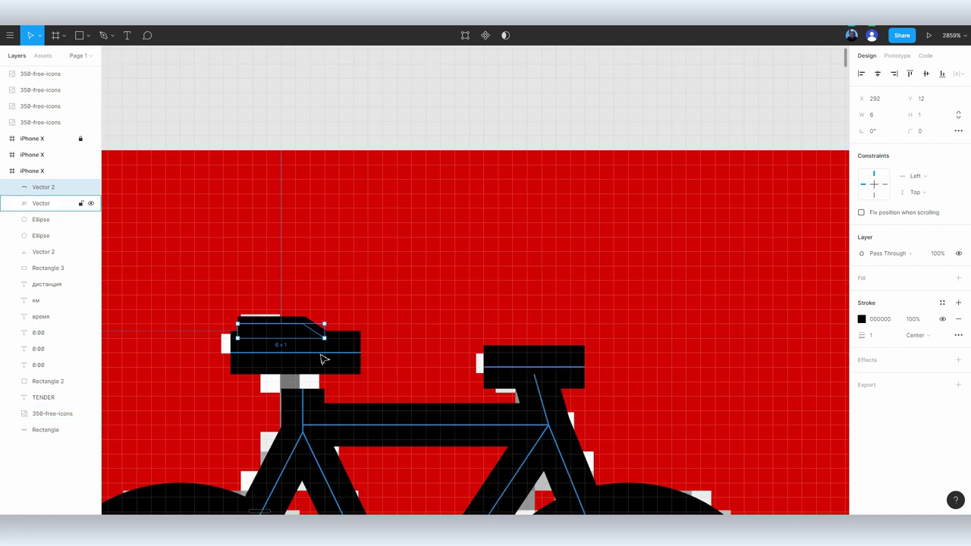
# - Draw a vertical seat post line as Vector 3 with a 3-px stroke
pyautogui.click(310, 371)
pyautogui.scroll(5, 310, 371)
pyautogui.click(101, 36)
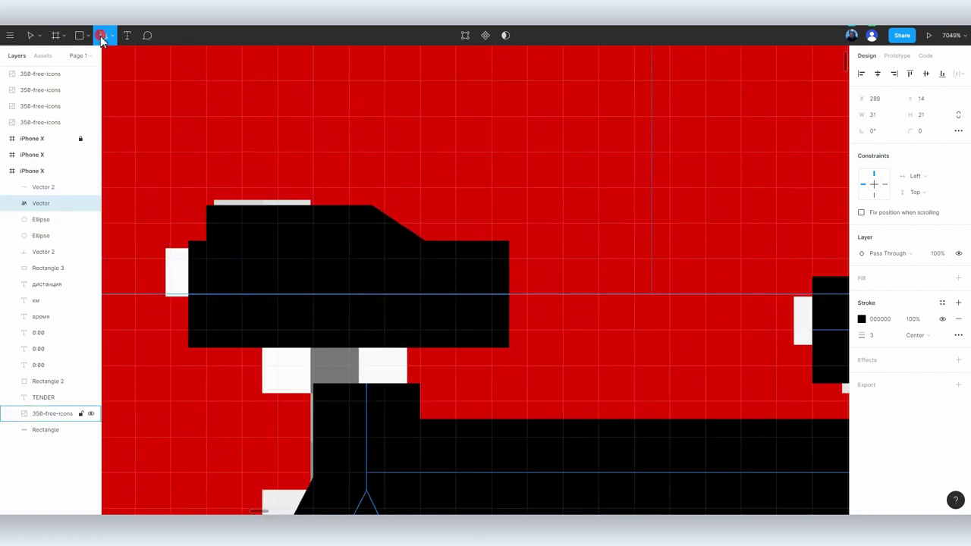
pyautogui.click(367, 312)
pyautogui.click(367, 418)
pyautogui.press('Escape')
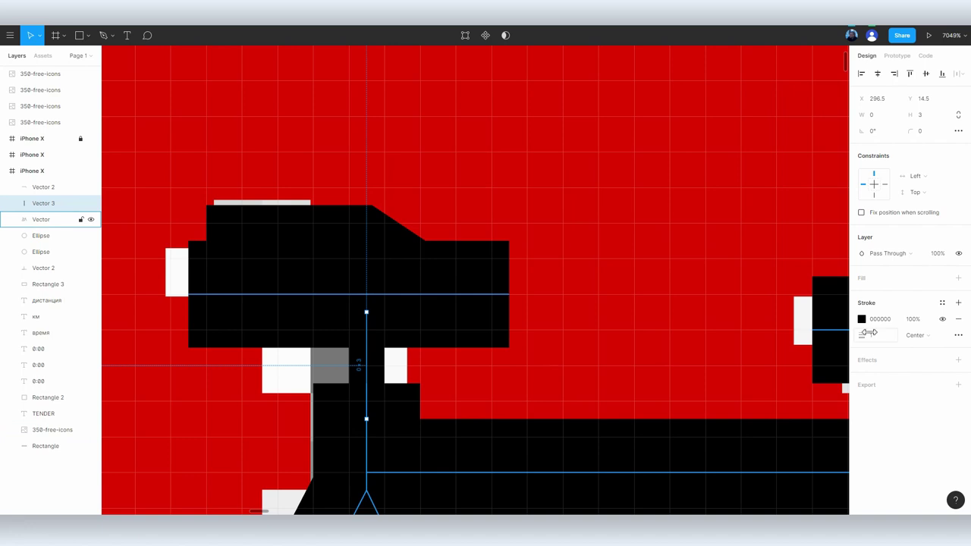
pyautogui.moveTo(869, 333); pyautogui.dragTo(874, 333)
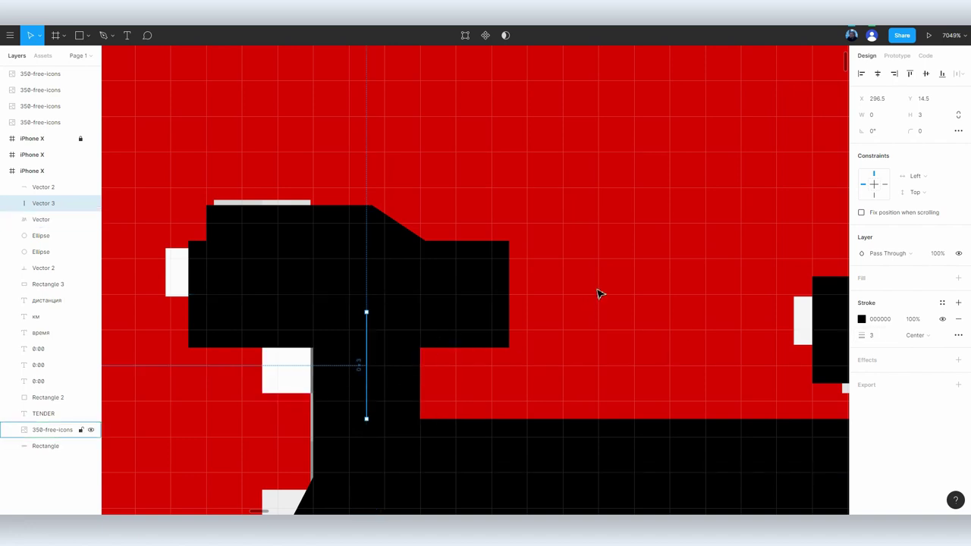
pyautogui.scroll(-10, 598, 293)
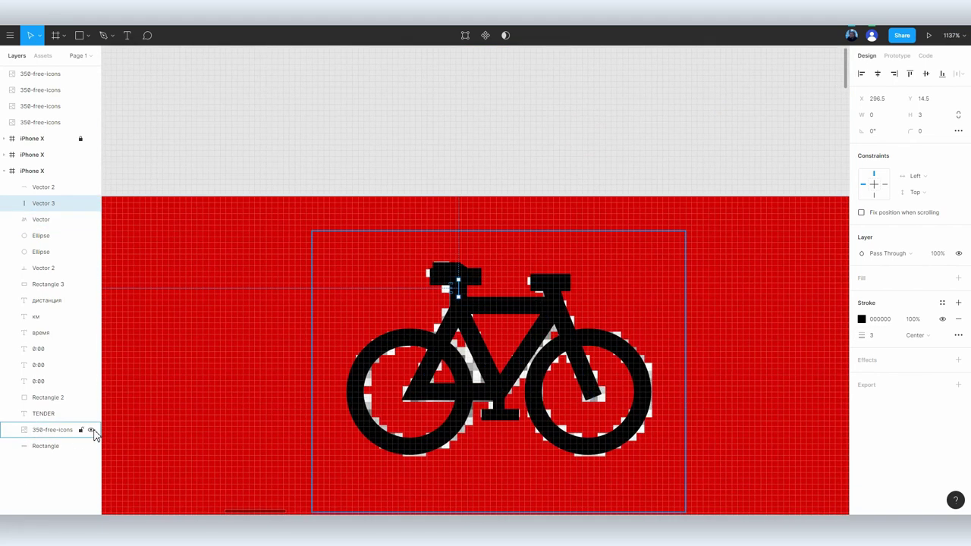
# - Hide the 350-free-icons reference image and re-zoom onto the bicycle header
pyautogui.click(91, 431)
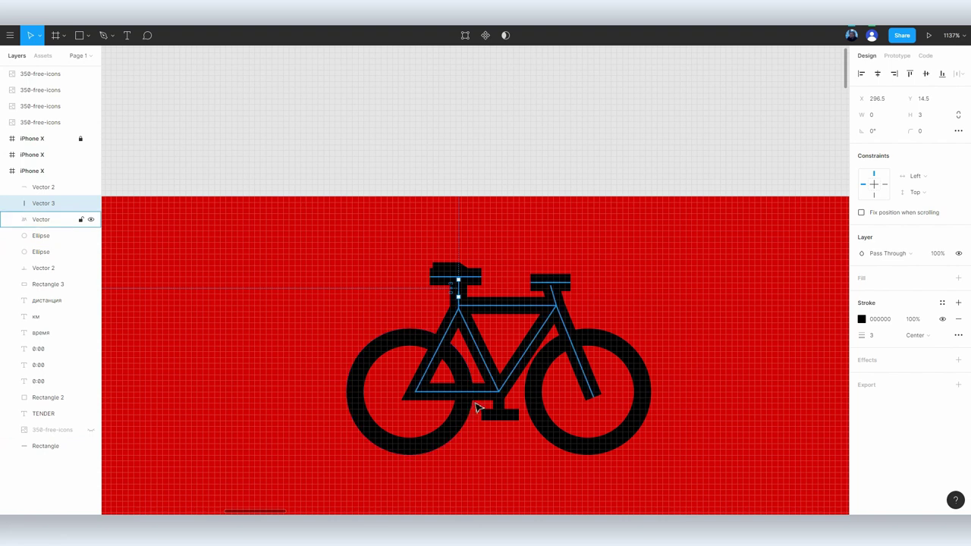
pyautogui.click(955, 36)
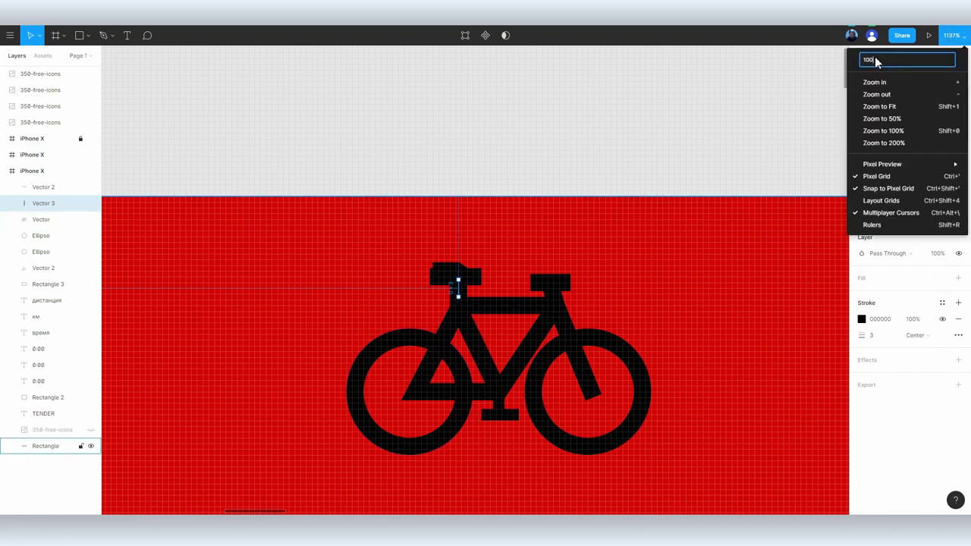
pyautogui.press('Return')
pyautogui.hotkey('shift', '2')
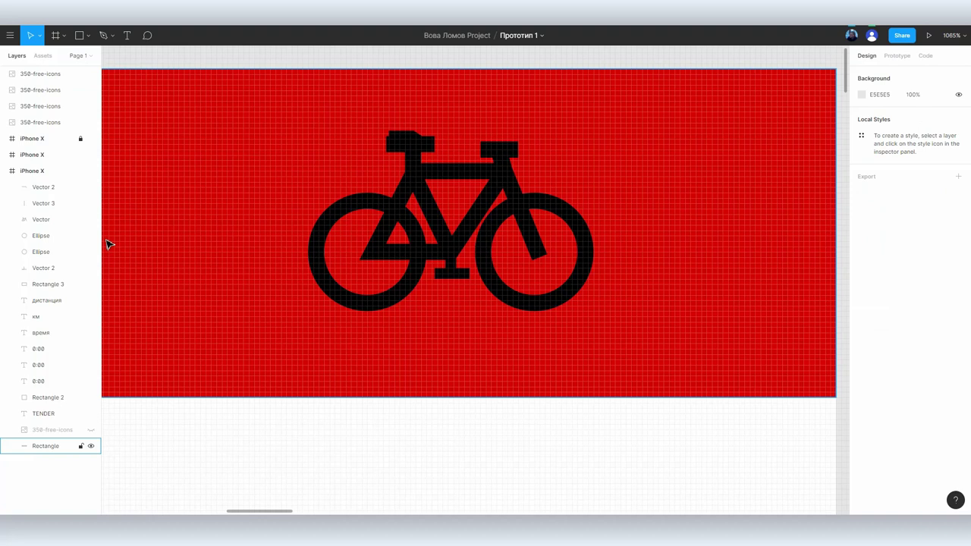
# - Group all traced bicycle shapes and name the group велосипед
pyautogui.click(43, 187)
pyautogui.keyDown('shift'); pyautogui.click(41, 268); pyautogui.keyUp('shift')
pyautogui.rightClick(41, 247)
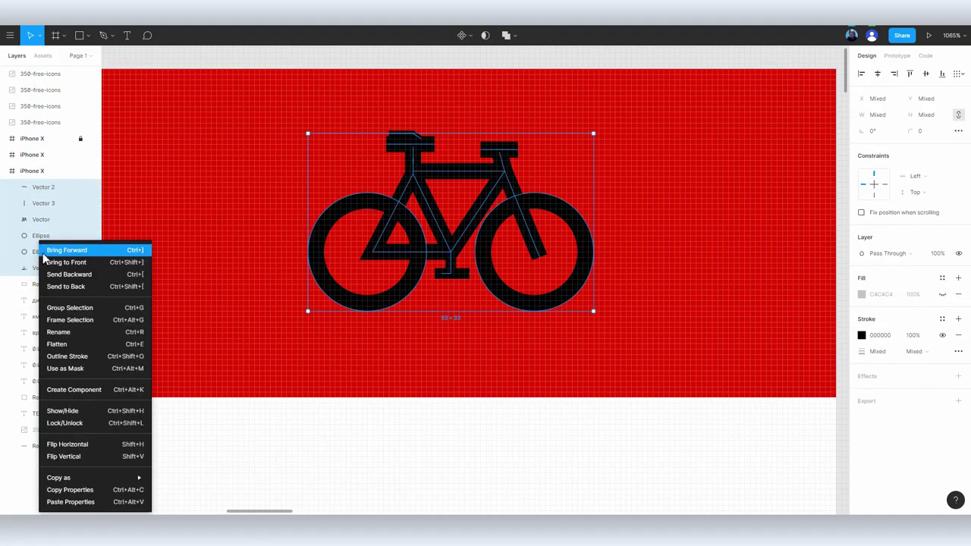
pyautogui.click(77, 307)
pyautogui.click(34, 190)
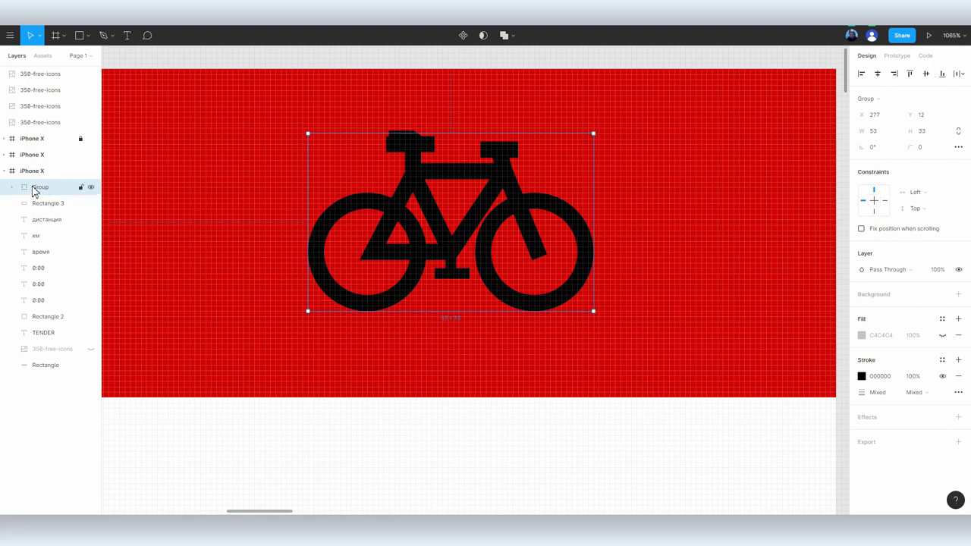
pyautogui.doubleClick(41, 190)
pyautogui.write('велосипед')
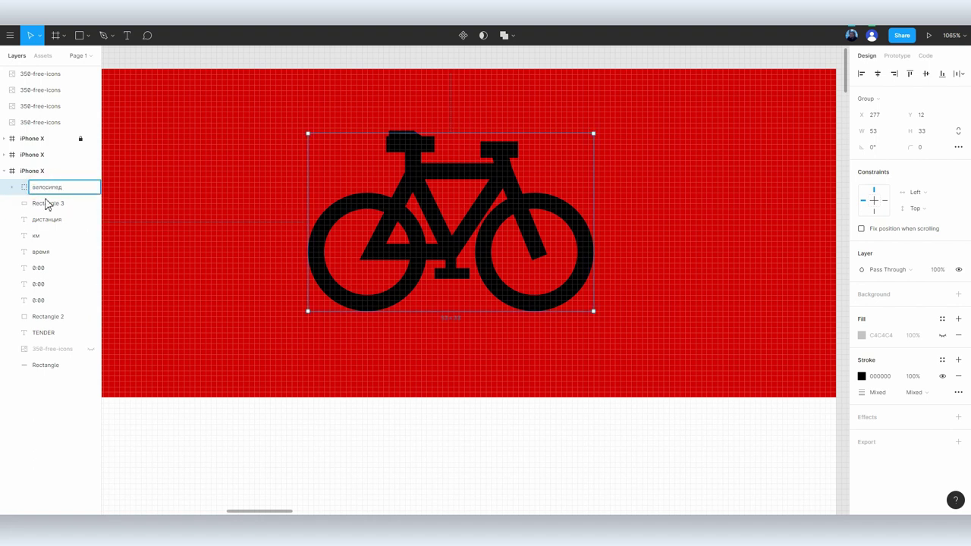
pyautogui.click(12, 189)
pyautogui.click(13, 189)
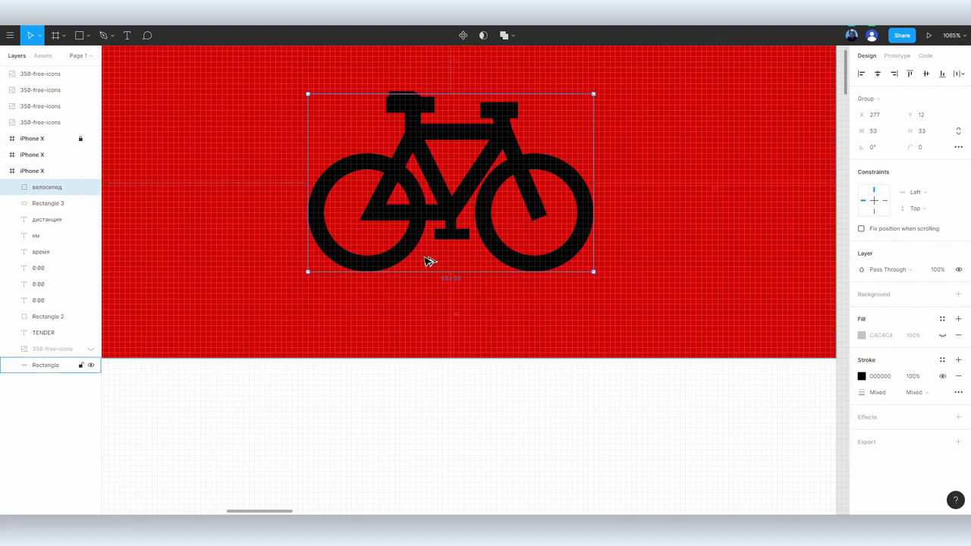
pyautogui.scroll(-5, 425, 262)
# - Alt-drag велосипед copies into the second and third headers, nesting one inside the third frame
pyautogui.moveTo(386, 260); pyautogui.dragTo(755, 262)
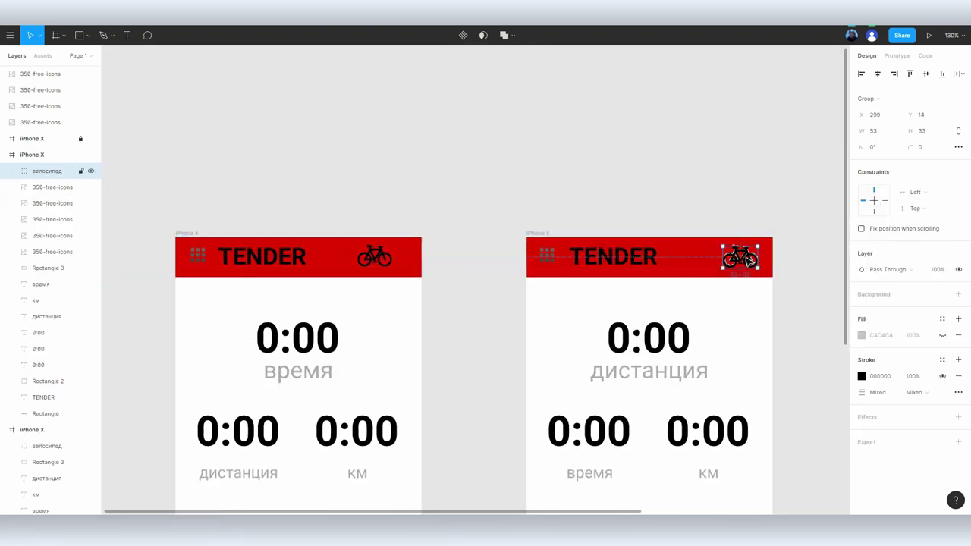
pyautogui.hscroll(5, 573, 279)
pyautogui.hscroll(5, 573, 279)
pyautogui.moveTo(329, 274); pyautogui.dragTo(677, 271)
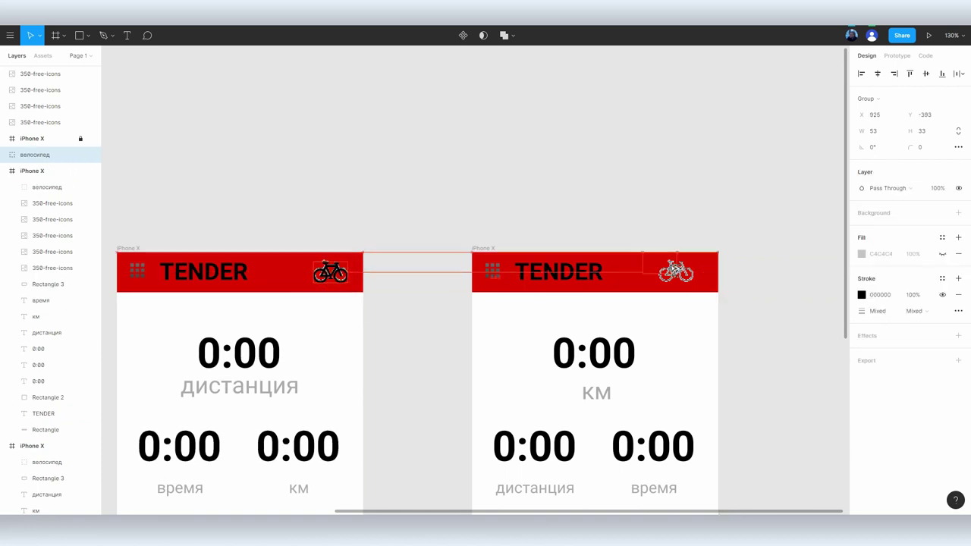
pyautogui.scroll(3, 685, 301)
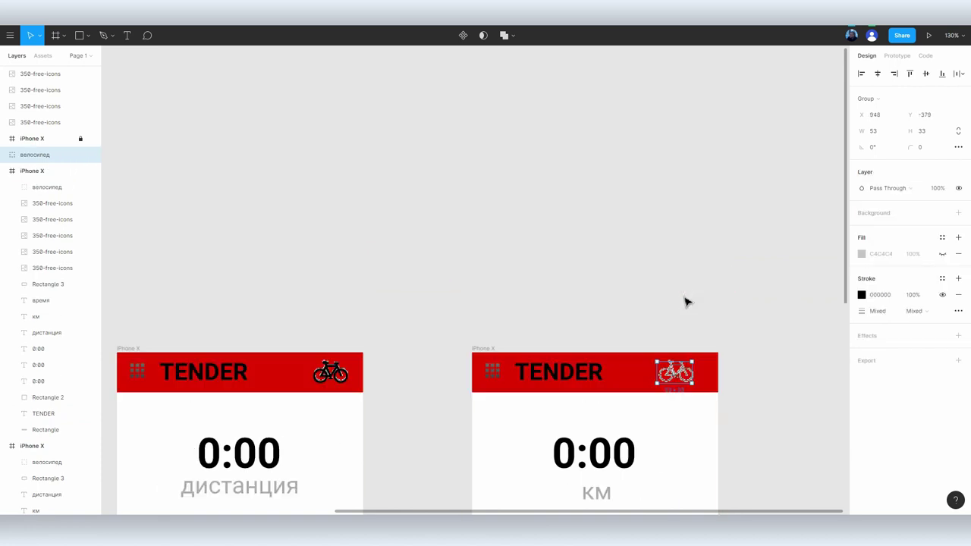
pyautogui.scroll(5, 685, 301)
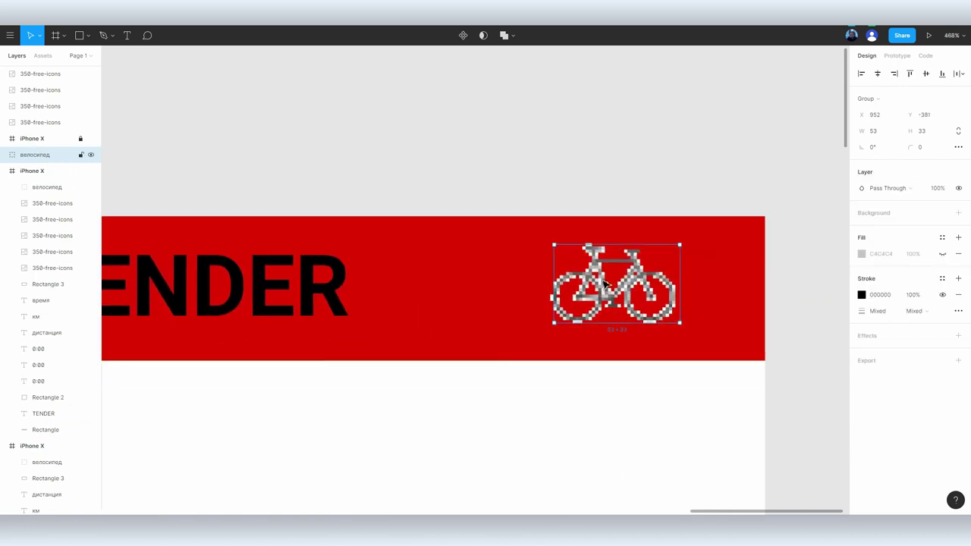
pyautogui.moveTo(45, 155)
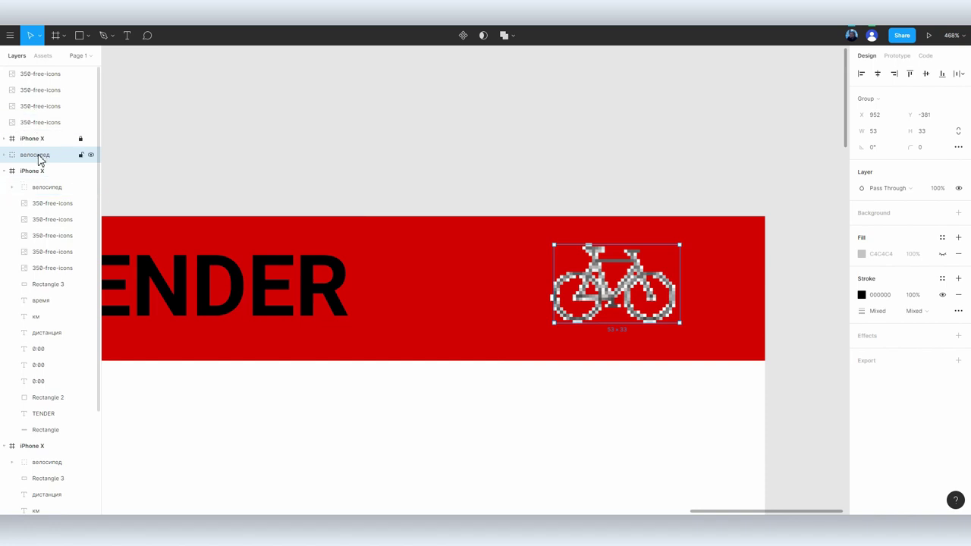
pyautogui.moveTo(42, 139); pyautogui.dragTo(46, 141)
# - Deselect, zoom out and pan until all three iPhone X frames with bicycle icons are visible
pyautogui.hotkey('shift', '1')
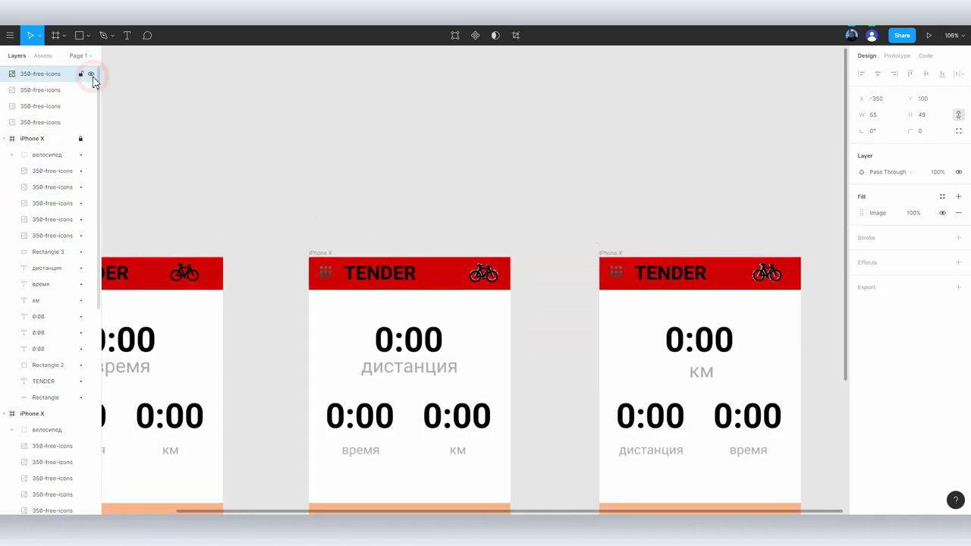
pyautogui.scroll(-3, 76, 190)
pyautogui.scroll(-1, 315, 290)
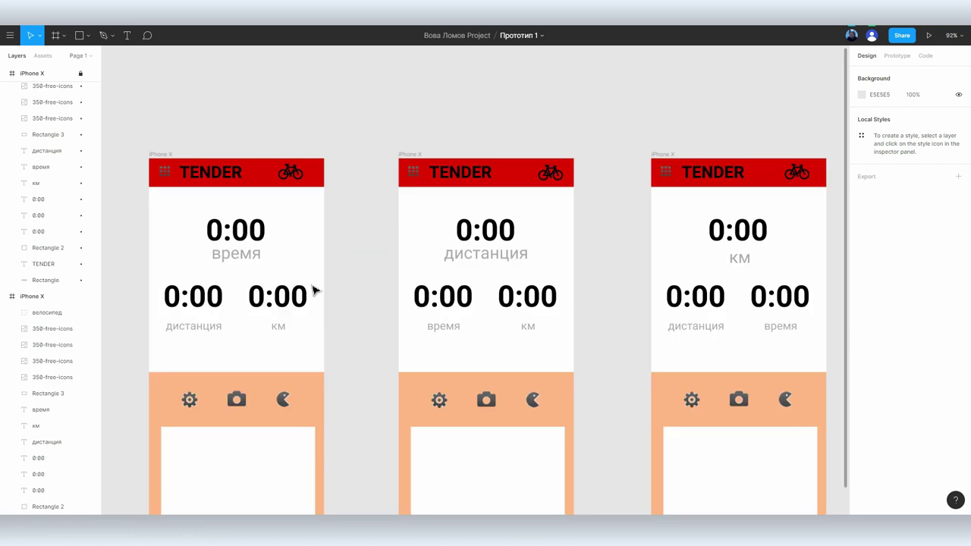
pyautogui.moveTo(373, 288); pyautogui.dragTo(363, 231)
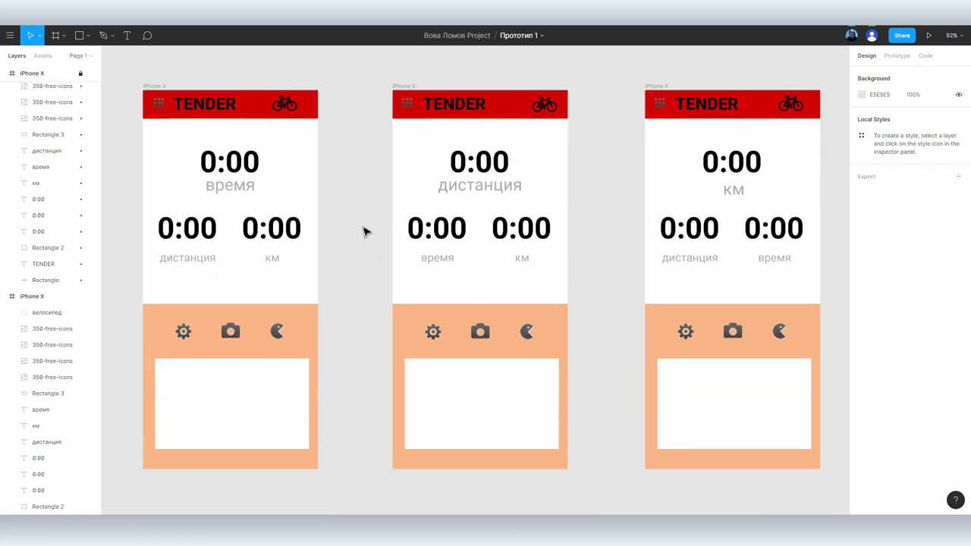